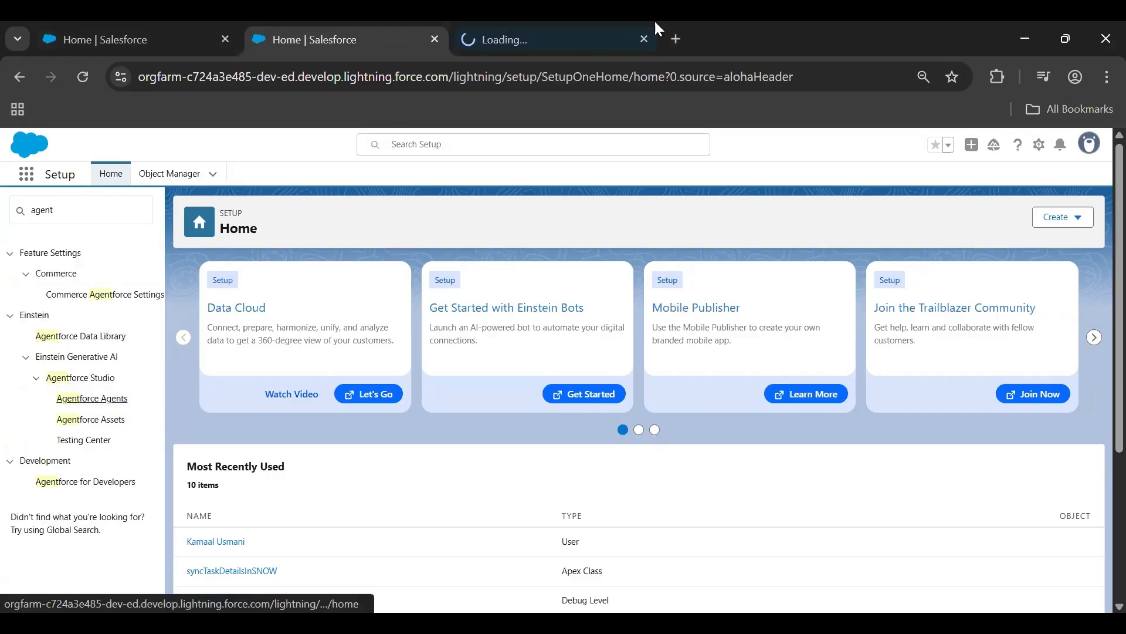
Start creating a new agent from the Agentforce Agents setup page
{"action": "left_click", "coordinate": [551, 25]}
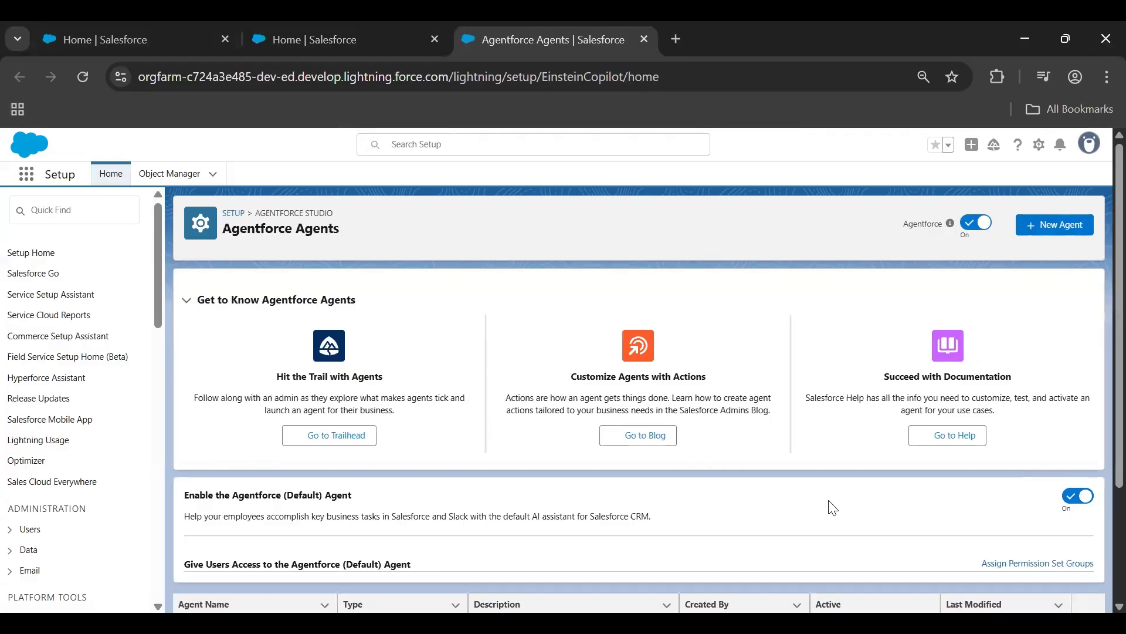
{"action": "scroll", "coordinate": [833, 506], "scroll_direction": "down", "scroll_amount": 3}
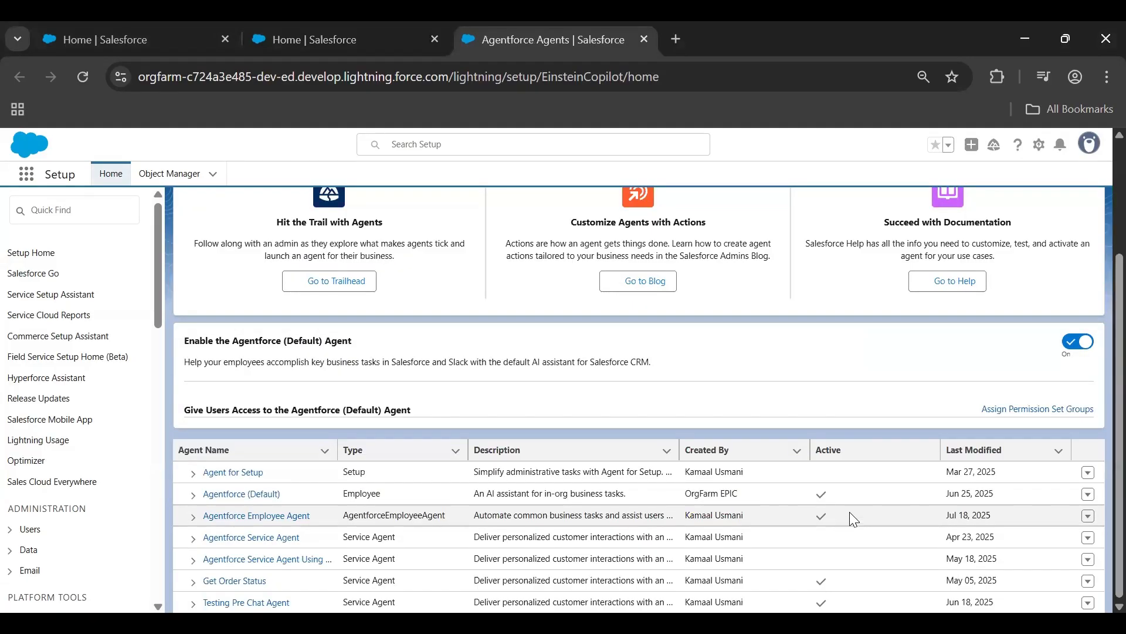
{"action": "scroll", "coordinate": [849, 512], "scroll_direction": "up", "scroll_amount": 5}
{"action": "left_click", "coordinate": [1045, 222]}
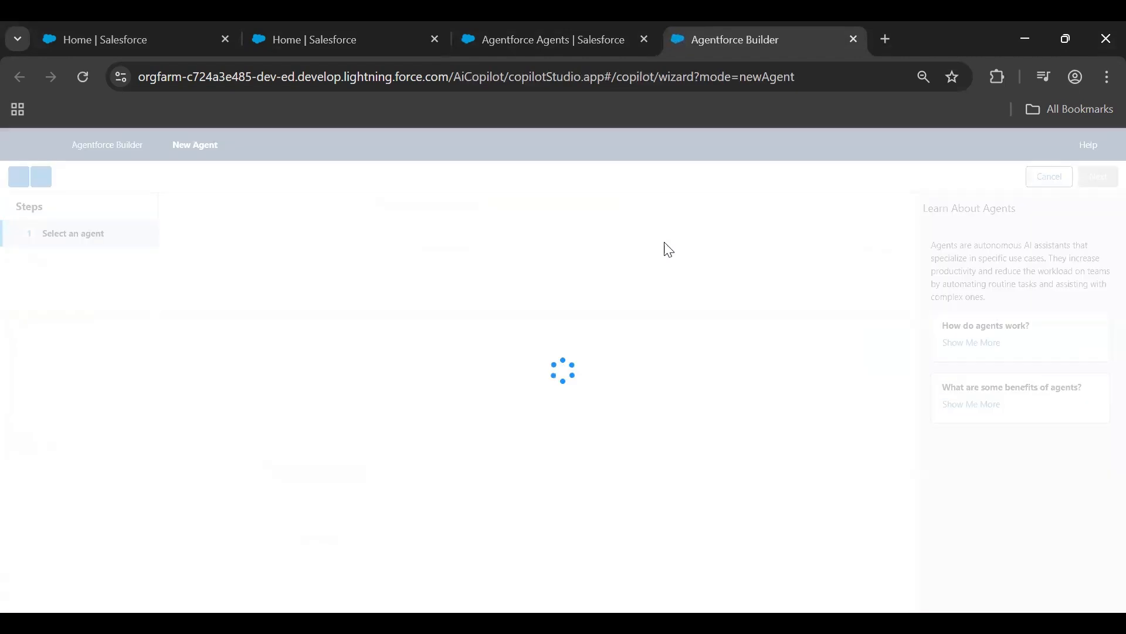
Choose the Agentforce Employee Agent template and keep its preselected General FAQ topic
{"action": "left_click", "coordinate": [737, 416]}
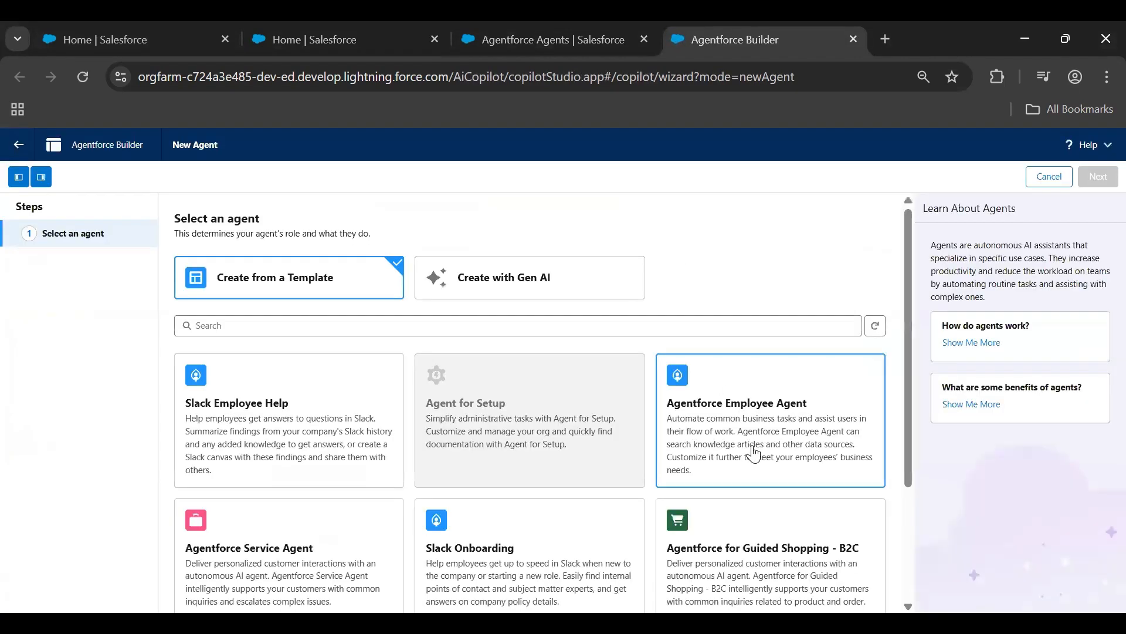
{"action": "left_click", "coordinate": [1099, 177]}
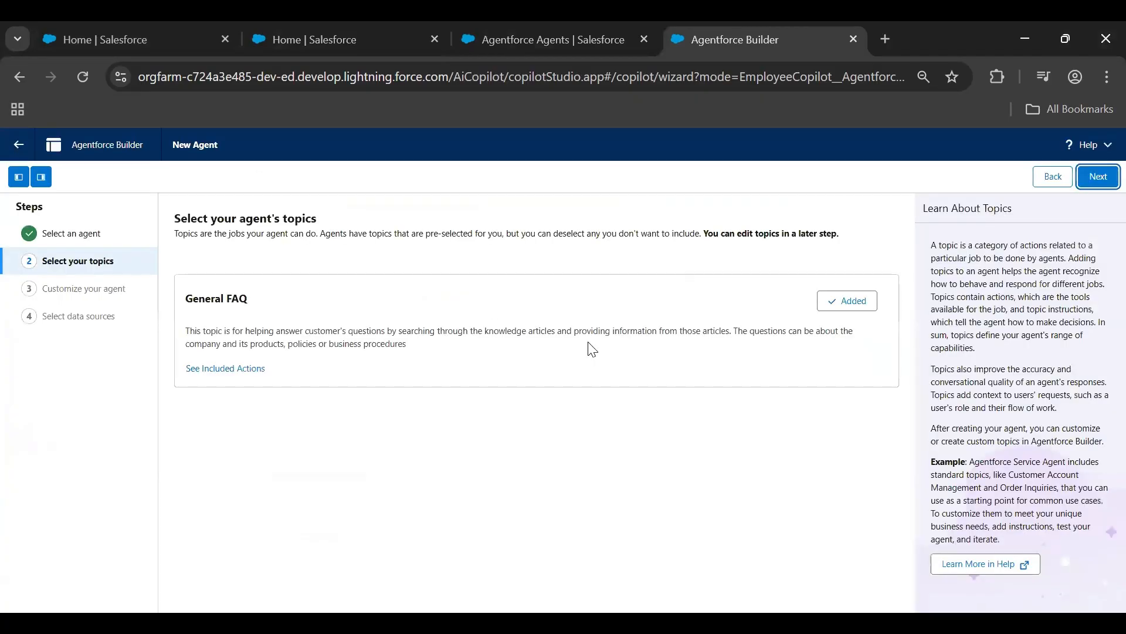
{"action": "left_click", "coordinate": [1097, 176]}
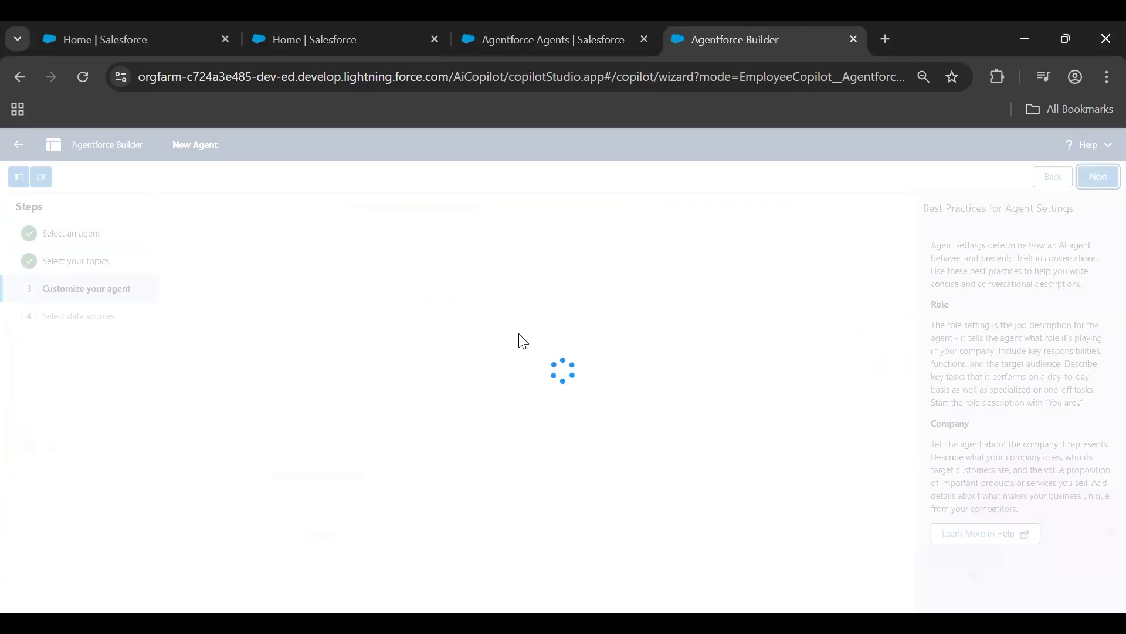
Name the agent "Order Information Employee Agent" and clear the old API name so it regenerates from the new name
{"action": "left_click_drag", "start_coordinate": [375, 284], "coordinate": [115, 290]}
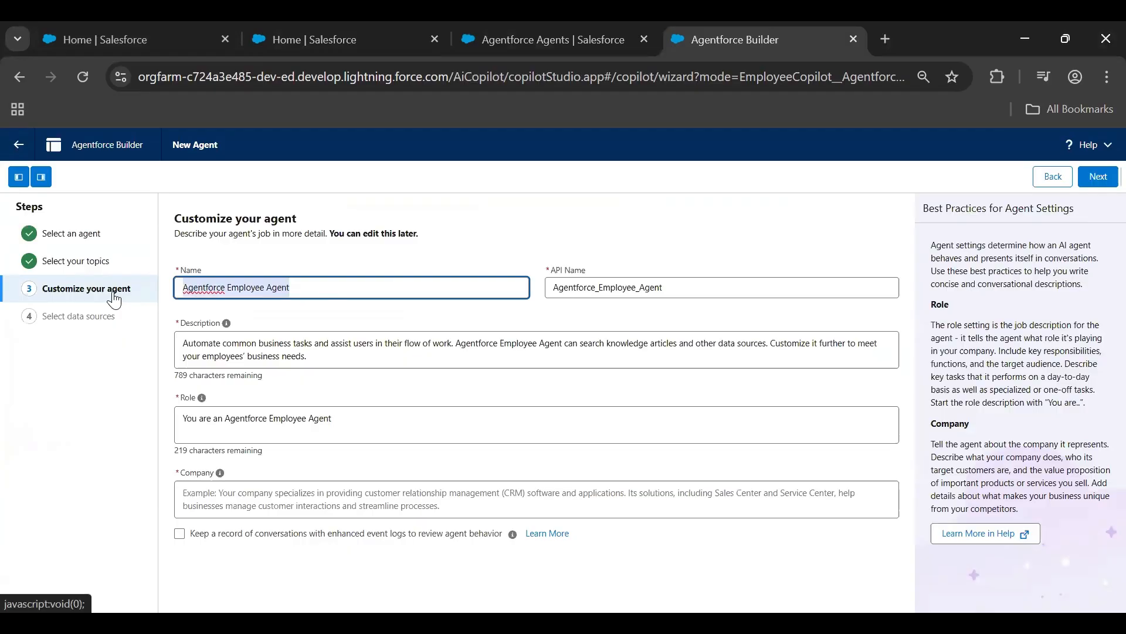
{"action": "type", "text": "Order Informat"}
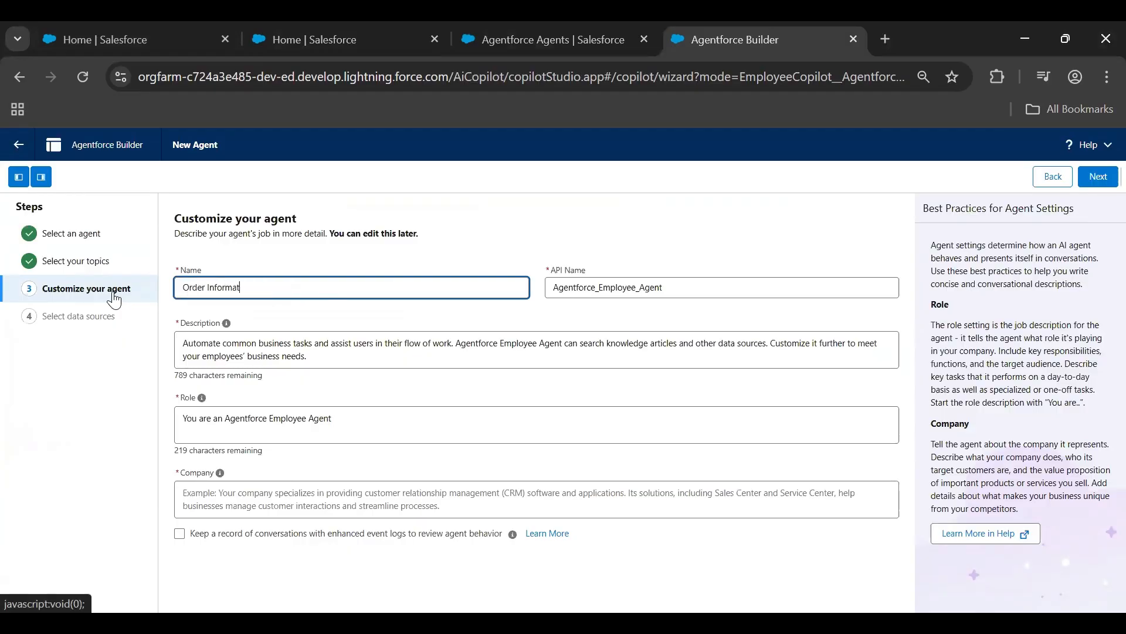
{"action": "type", "text": "ion Empl"}
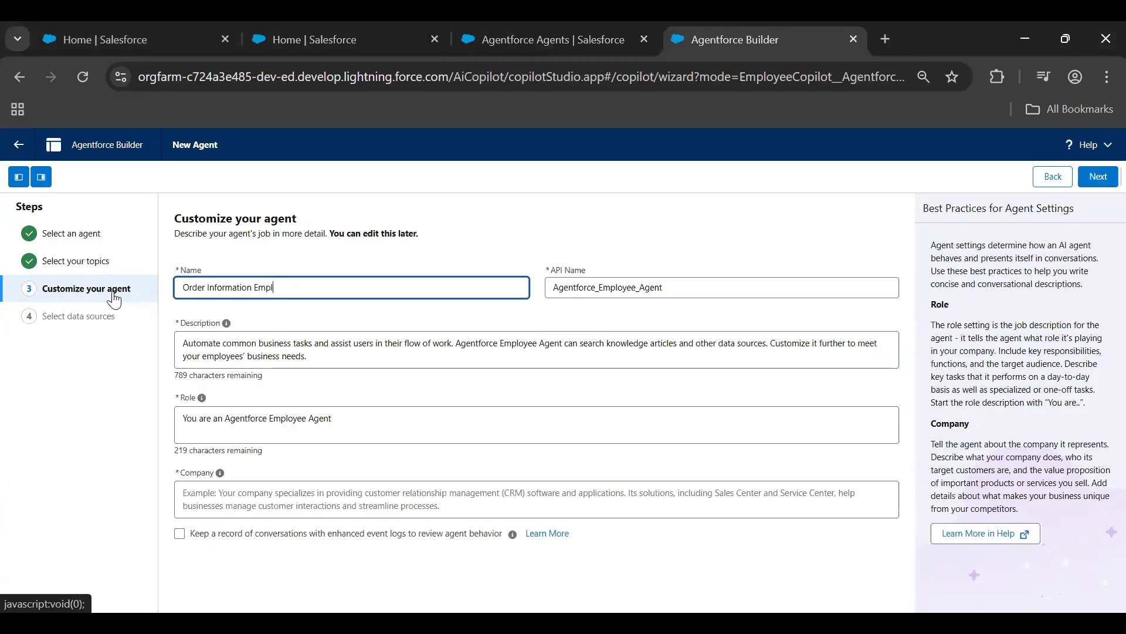
{"action": "type", "text": "oyee Agent"}
{"action": "key", "text": "Tab"}
{"action": "key", "text": "BackSpace"}
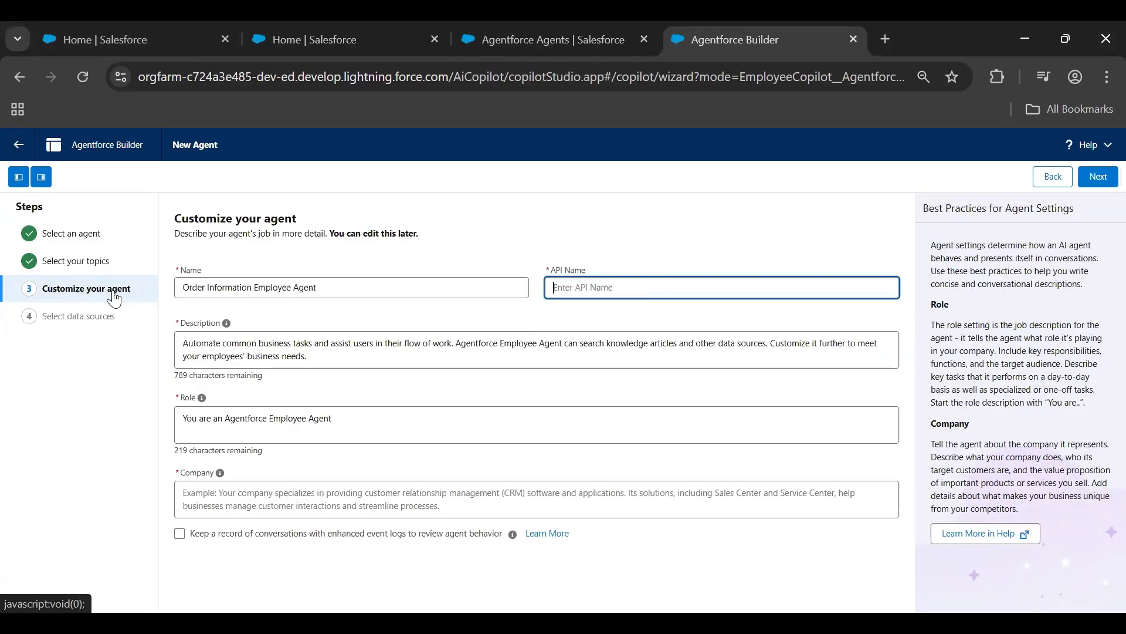
{"action": "left_click", "coordinate": [354, 286]}
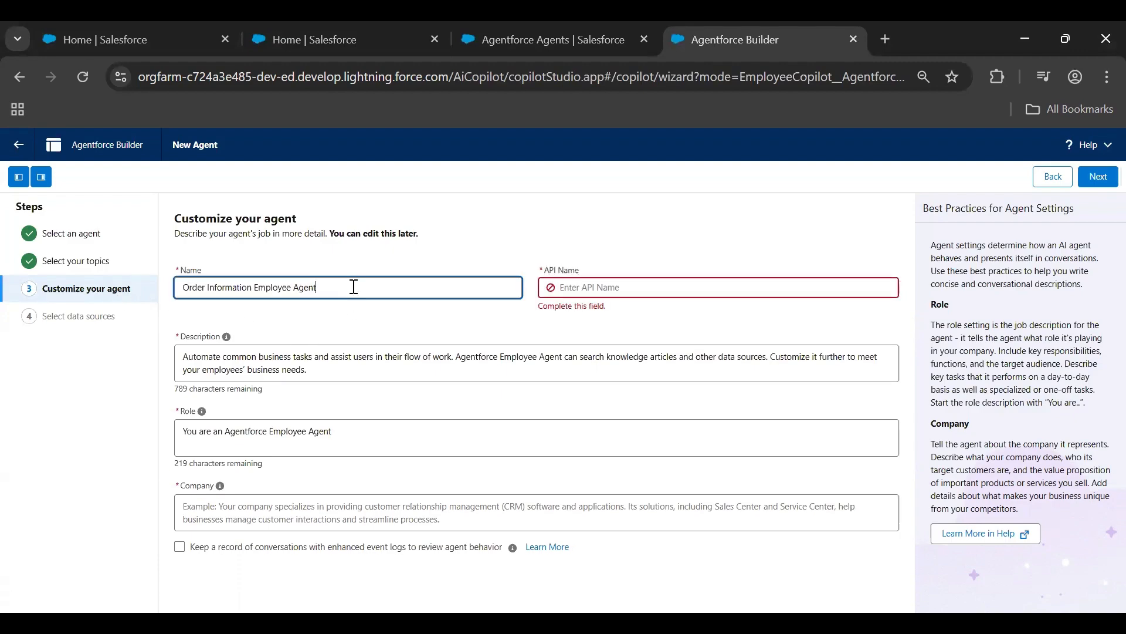
Replace the agent's description with "This employee agent will fetch the order details and show to the internal users"
{"action": "left_click", "coordinate": [495, 362]}
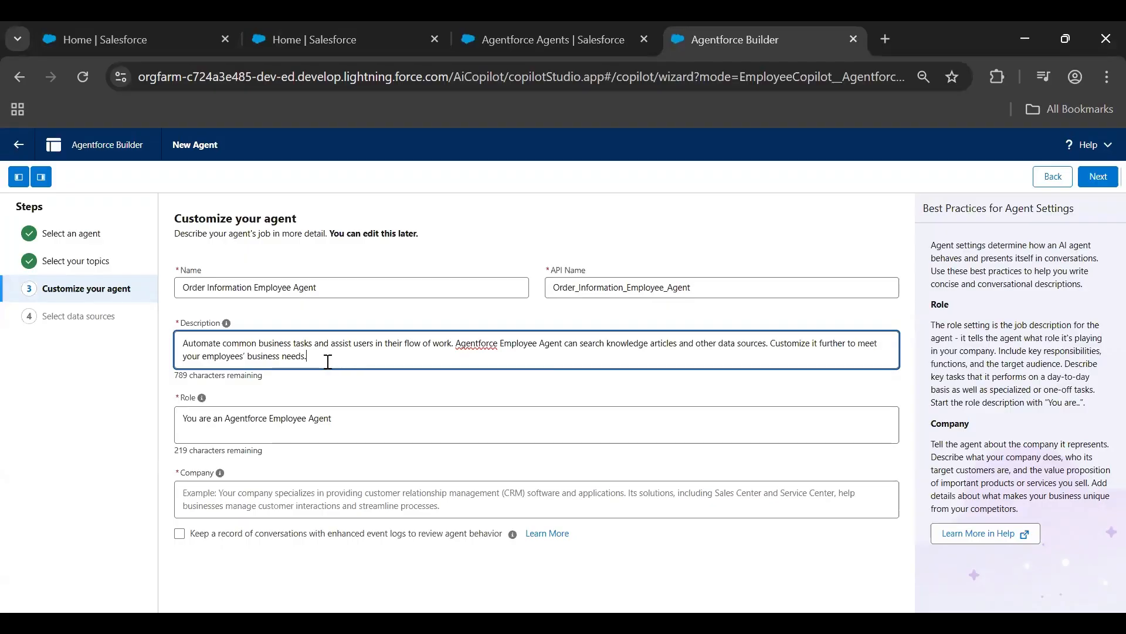
{"action": "left_click_drag", "start_coordinate": [328, 362], "coordinate": [131, 345]}
{"action": "type", "text": "Th"}
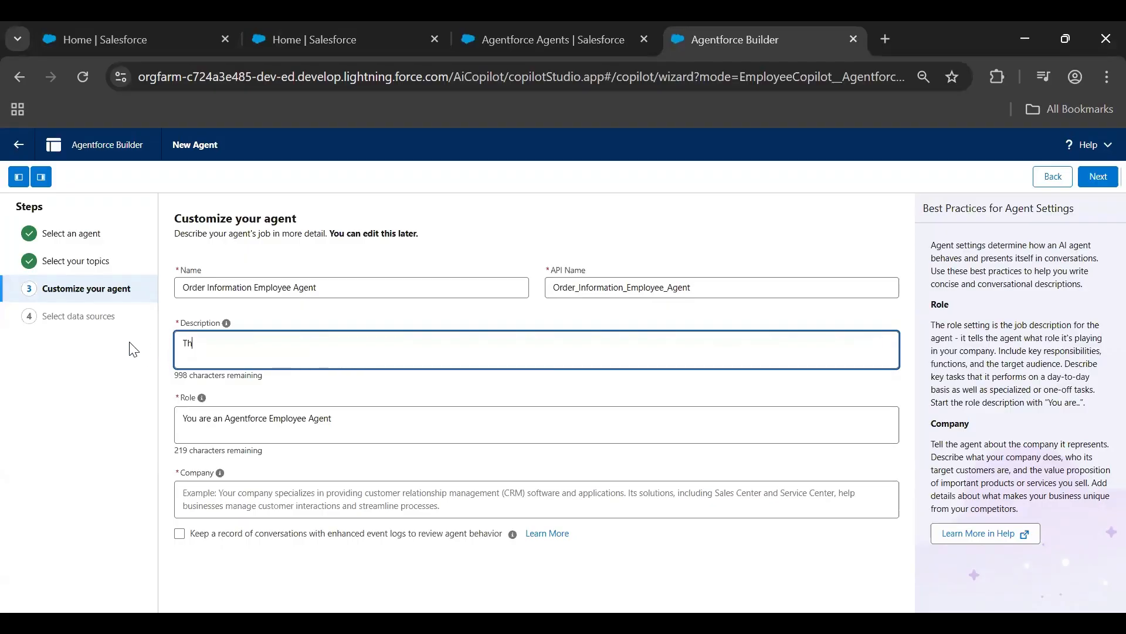
{"action": "type", "text": "is employee agent wit"}
{"action": "type", "text": "l fetch the order det"}
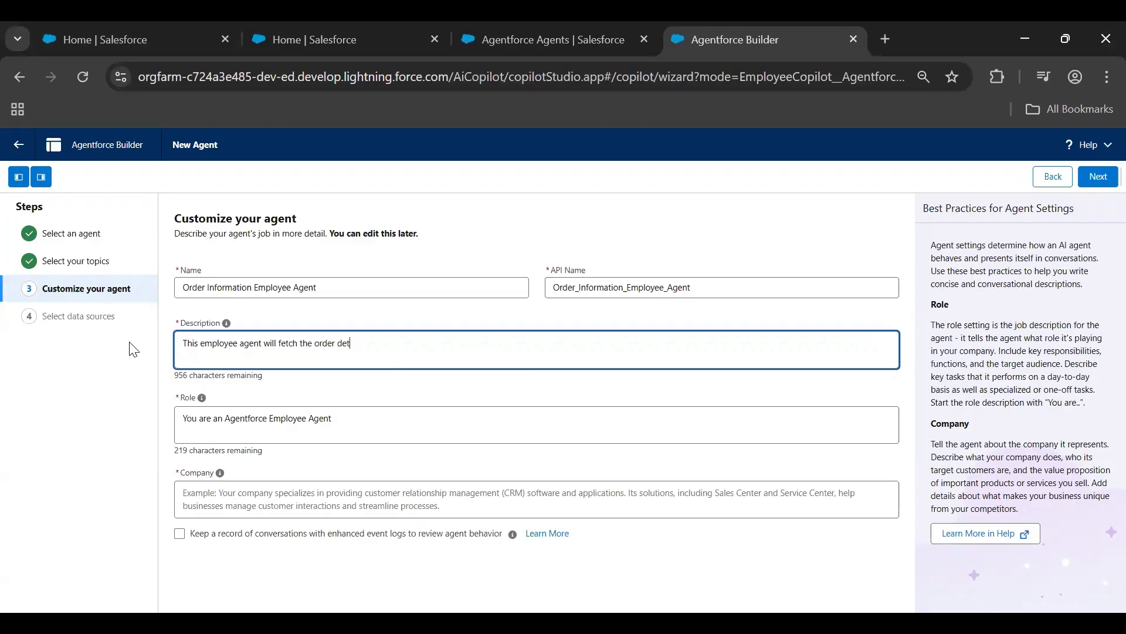
{"action": "type", "text": "ails and show to the internal users"}
Extend the agent's role to read "You are an Agentforce Employee Agent which can fetch order details"
{"action": "left_click", "coordinate": [349, 425]}
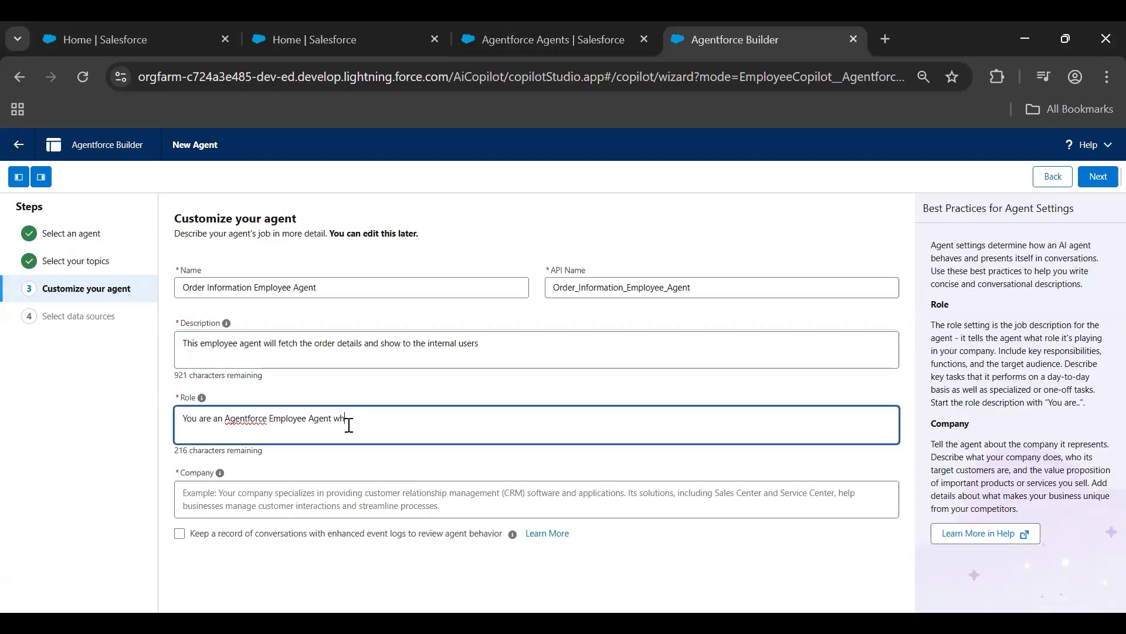
{"action": "type", "text": "which can fetch order details"}
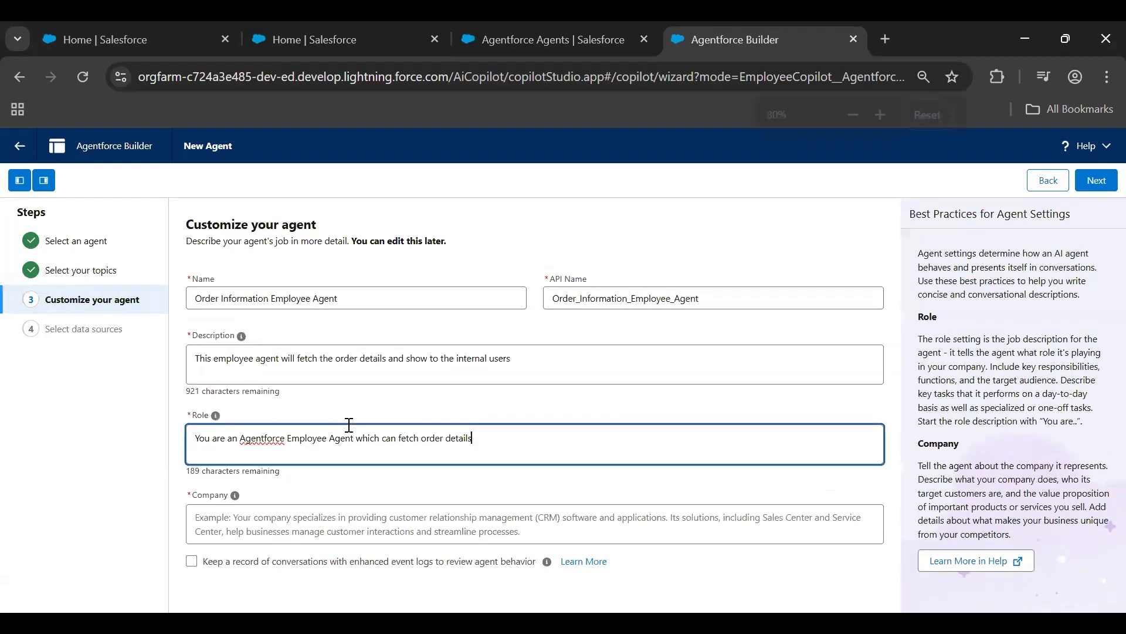
Fill in the agent's company description as "A company which delivers parcels"
{"action": "key", "text": "ctrl+plus"}
{"action": "scroll", "coordinate": [352, 434], "scroll_direction": "down", "scroll_amount": 1}
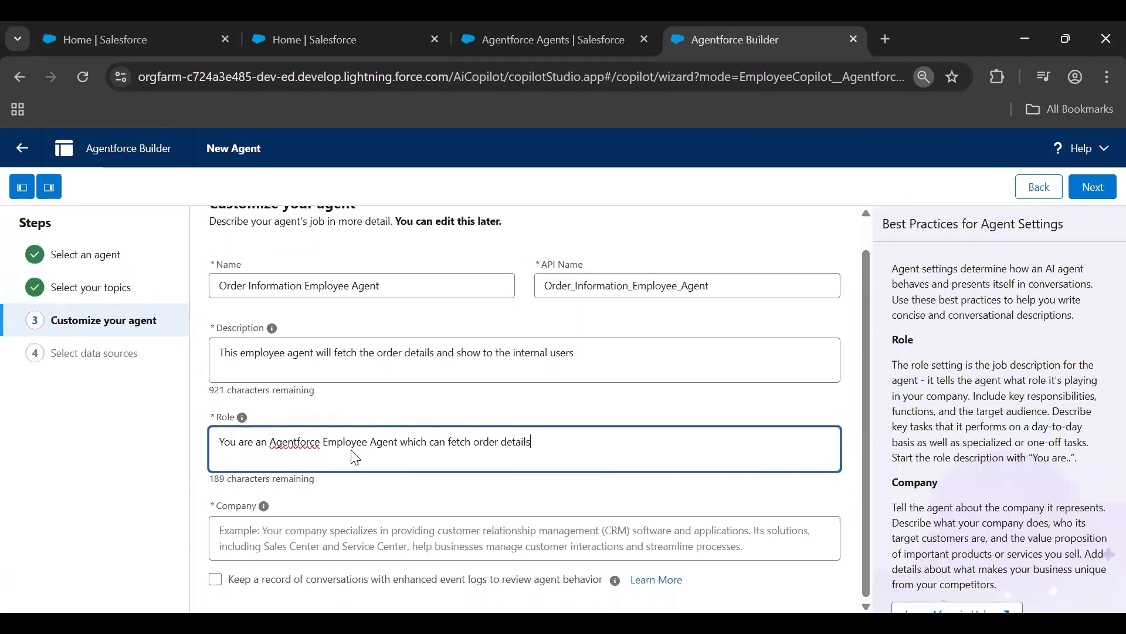
{"action": "left_click", "coordinate": [514, 531]}
{"action": "type", "text": "A"}
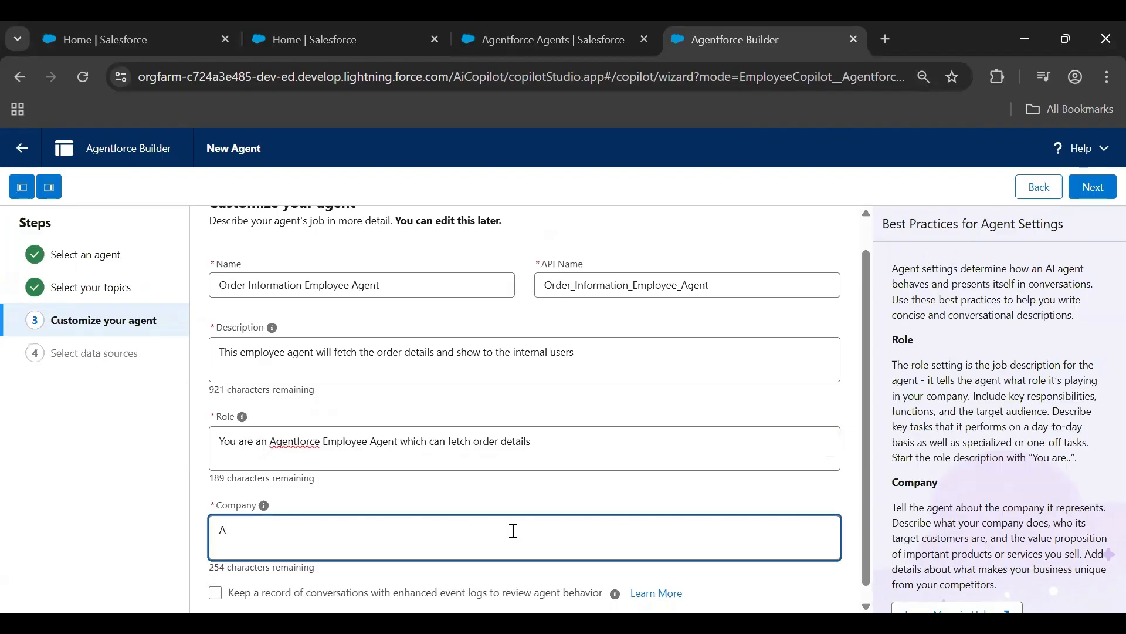
{"action": "type", "text": " company "}
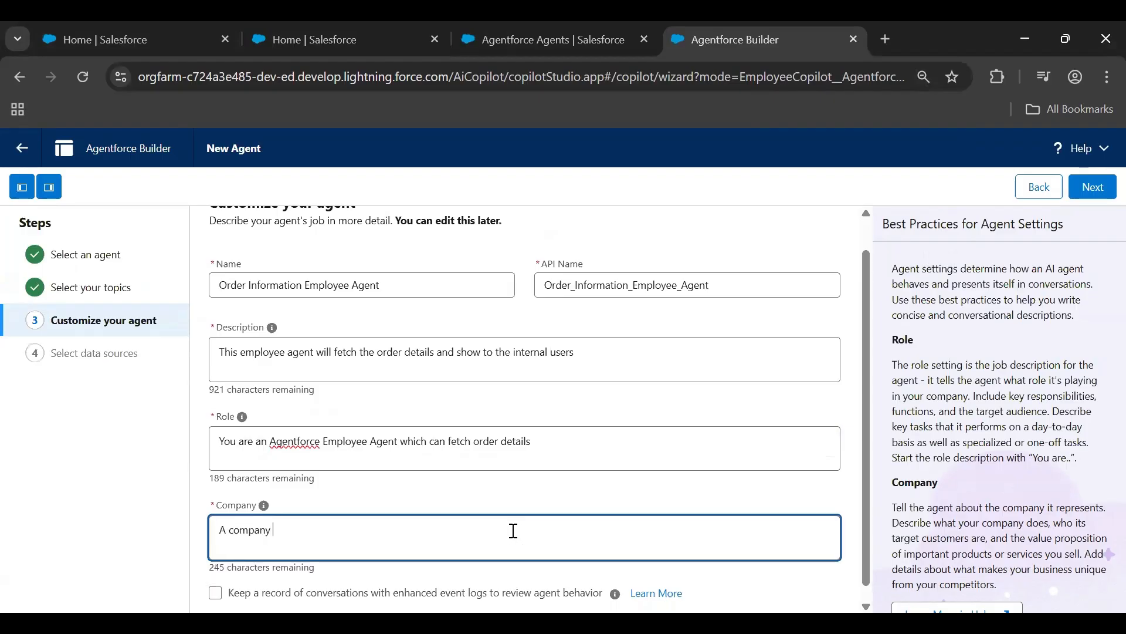
{"action": "type", "text": "which delive"}
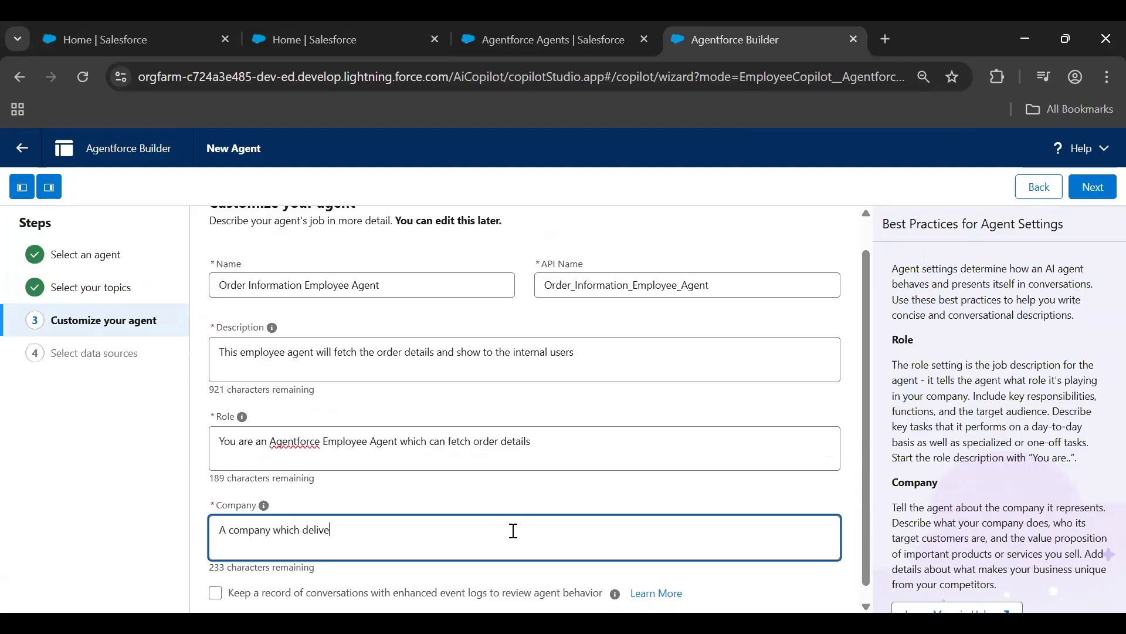
{"action": "type", "text": "rs parcels"}
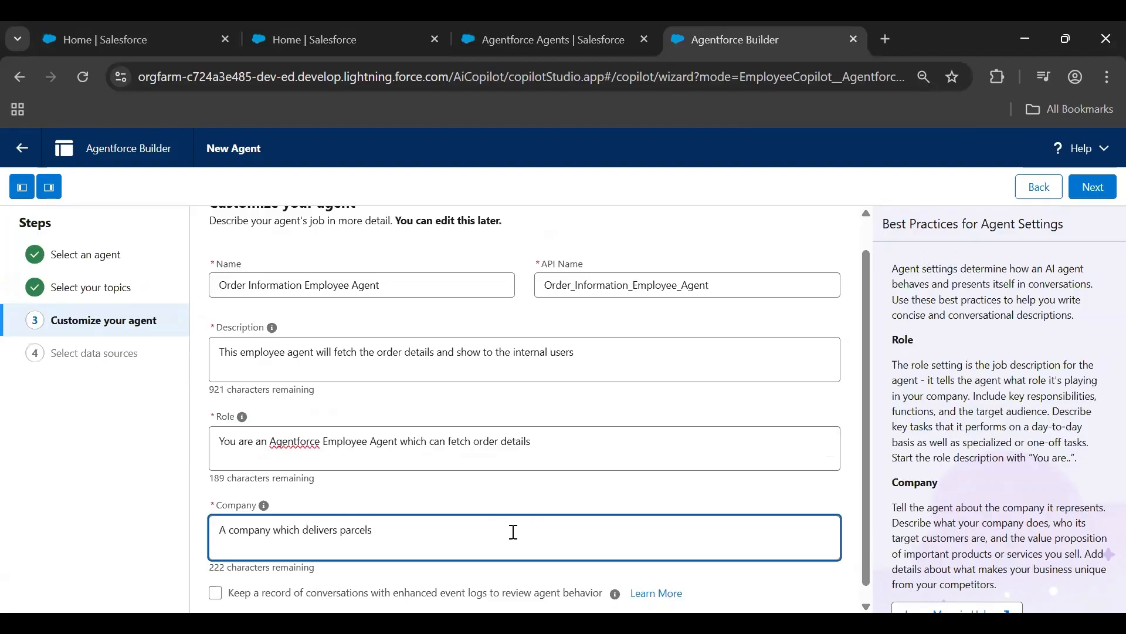
Enable keeping conversation records with enhanced event logs and create the agent without selecting a data library
{"action": "left_click", "coordinate": [215, 592]}
{"action": "left_click", "coordinate": [1092, 188]}
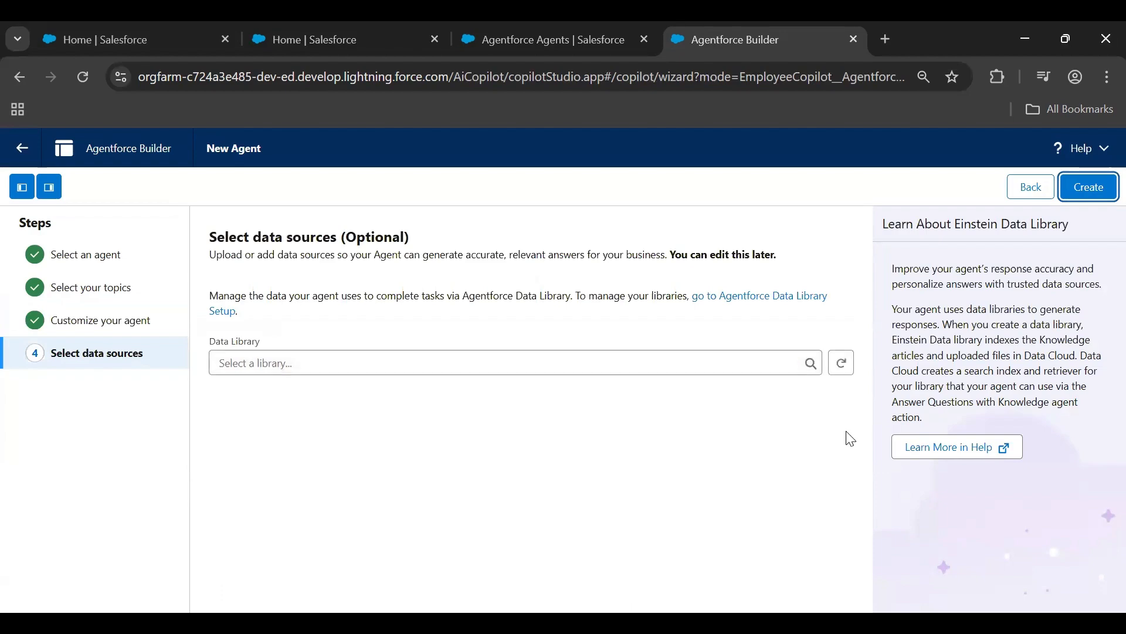
{"action": "left_click", "coordinate": [1086, 197]}
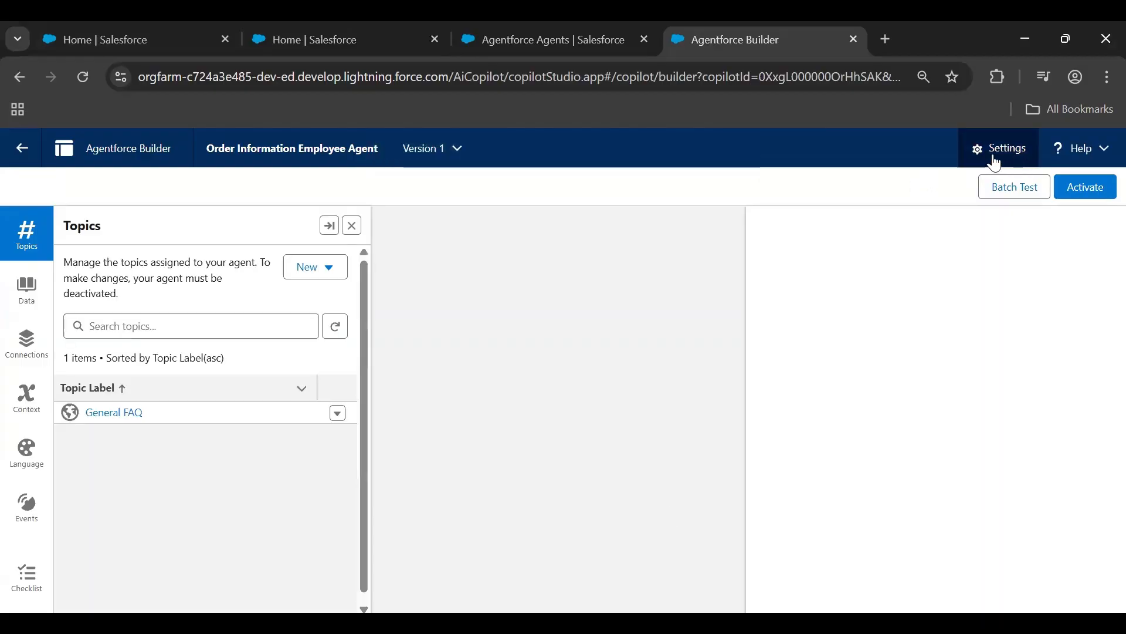
Review the new agent's name, description, role, company and event log setting in its settings without changing them
{"action": "left_click", "coordinate": [995, 162]}
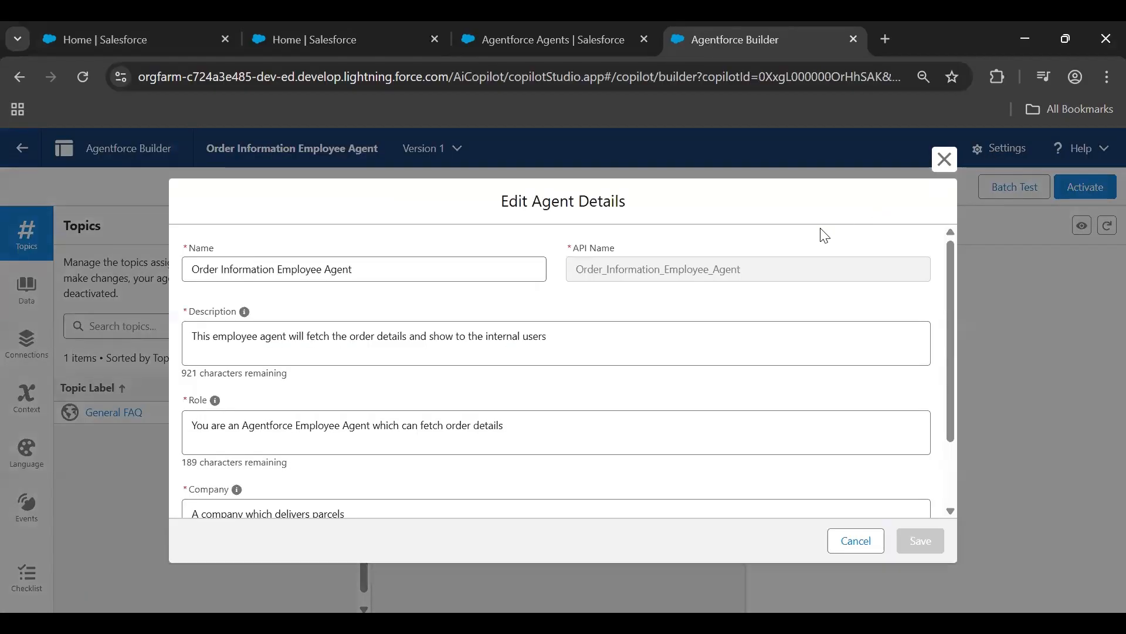
{"action": "scroll", "coordinate": [563, 405], "scroll_direction": "down", "scroll_amount": 3}
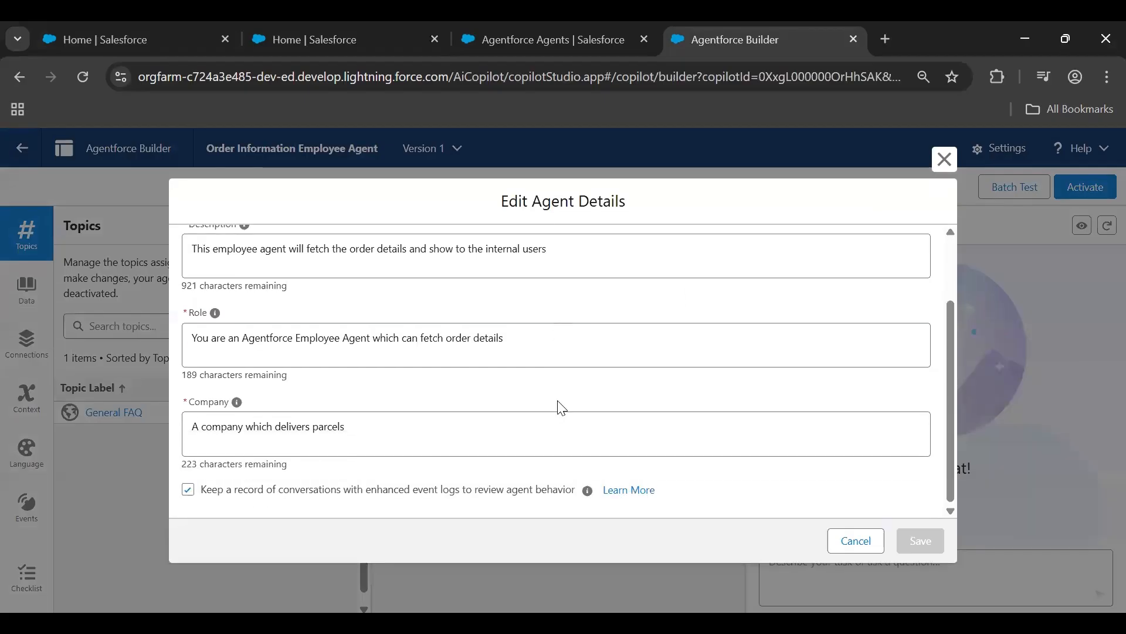
{"action": "scroll", "coordinate": [455, 514], "scroll_direction": "up", "scroll_amount": 3}
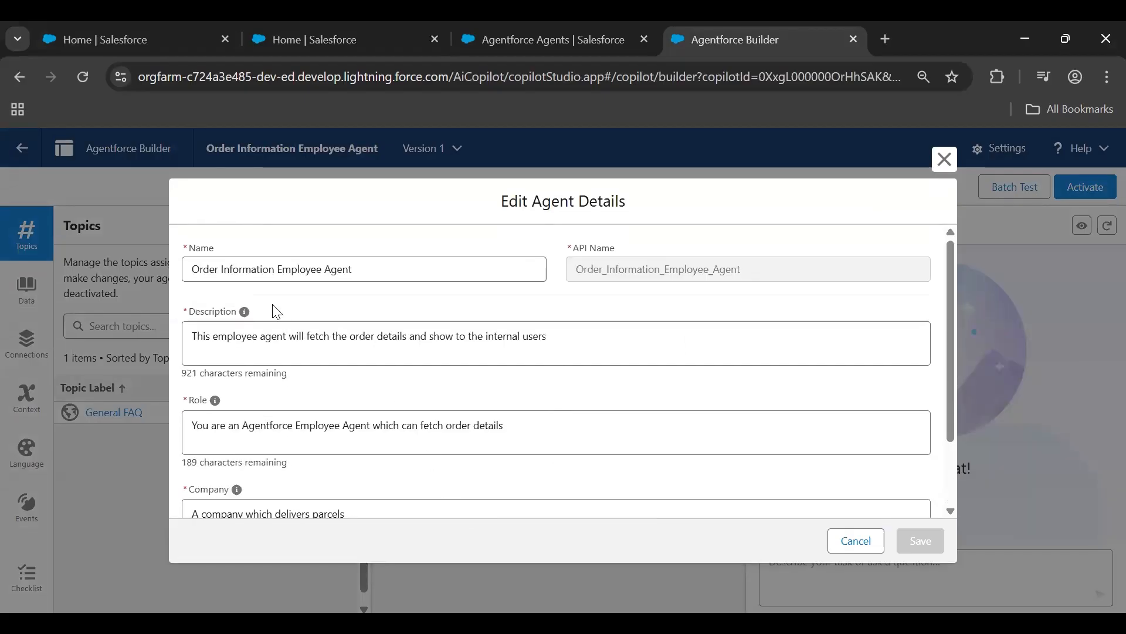
{"action": "left_click_drag", "start_coordinate": [952, 253], "coordinate": [959, 354]}
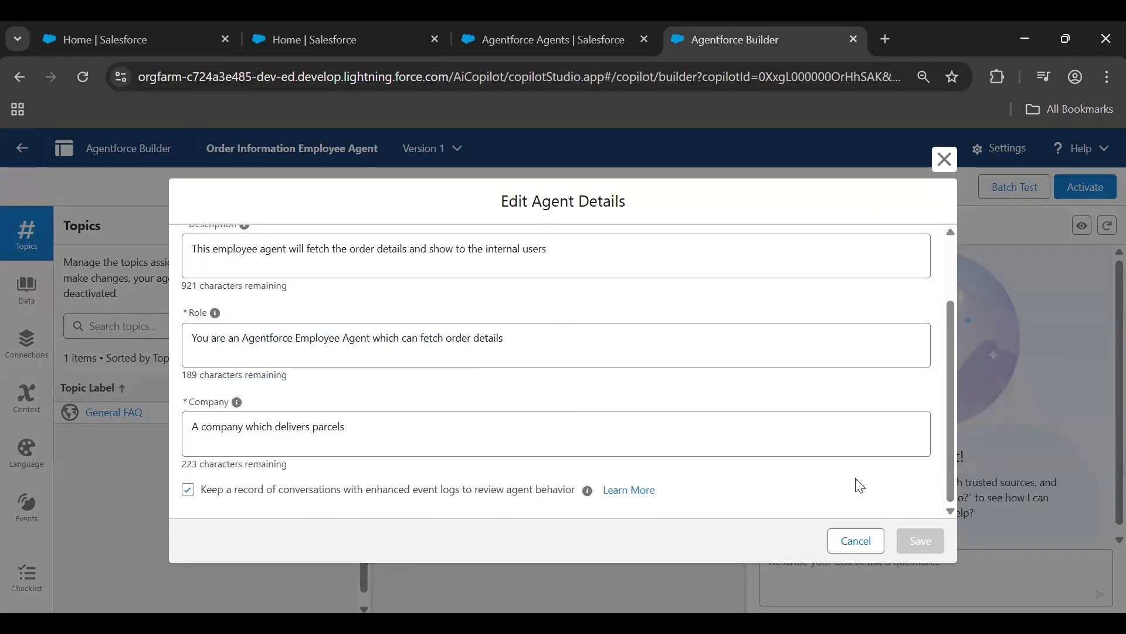
{"action": "scroll", "coordinate": [861, 495], "scroll_direction": "up", "scroll_amount": 3}
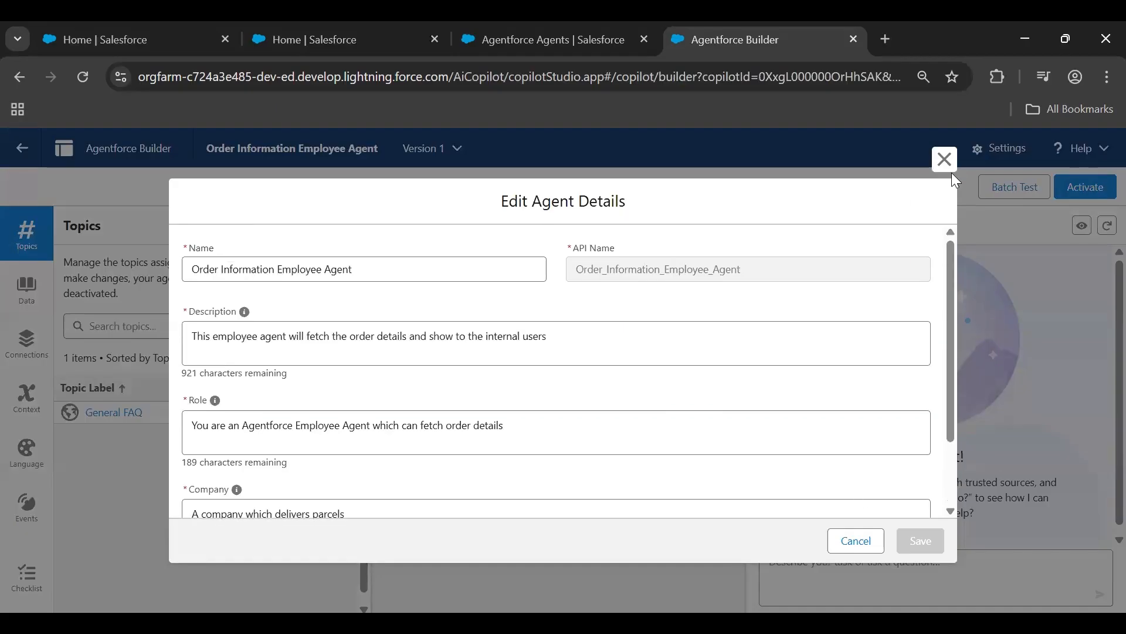
{"action": "left_click", "coordinate": [945, 160]}
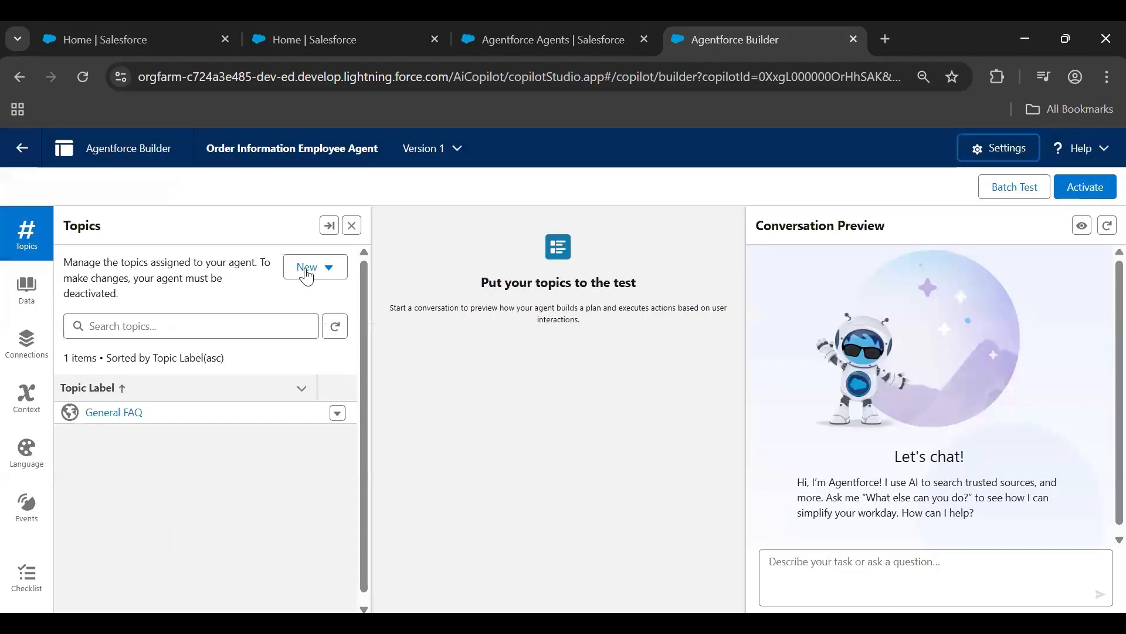
Start a new topic for the agent, describing its job as "Order Enquiries", and generate its details
{"action": "left_click", "coordinate": [308, 267]}
{"action": "left_click", "coordinate": [328, 325]}
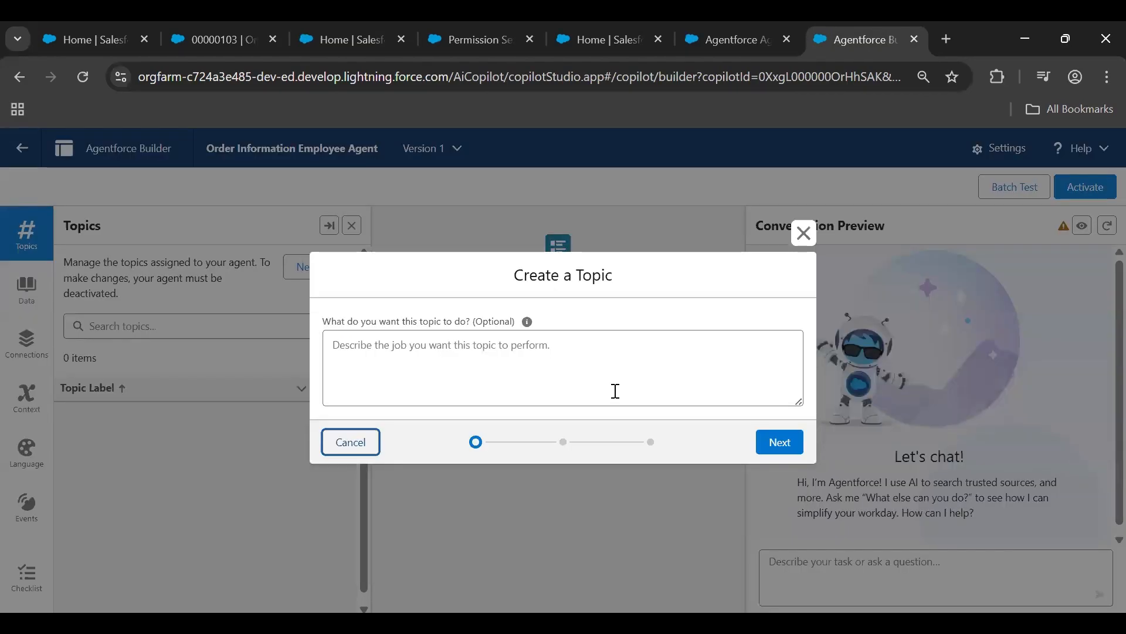
{"action": "left_click", "coordinate": [571, 391]}
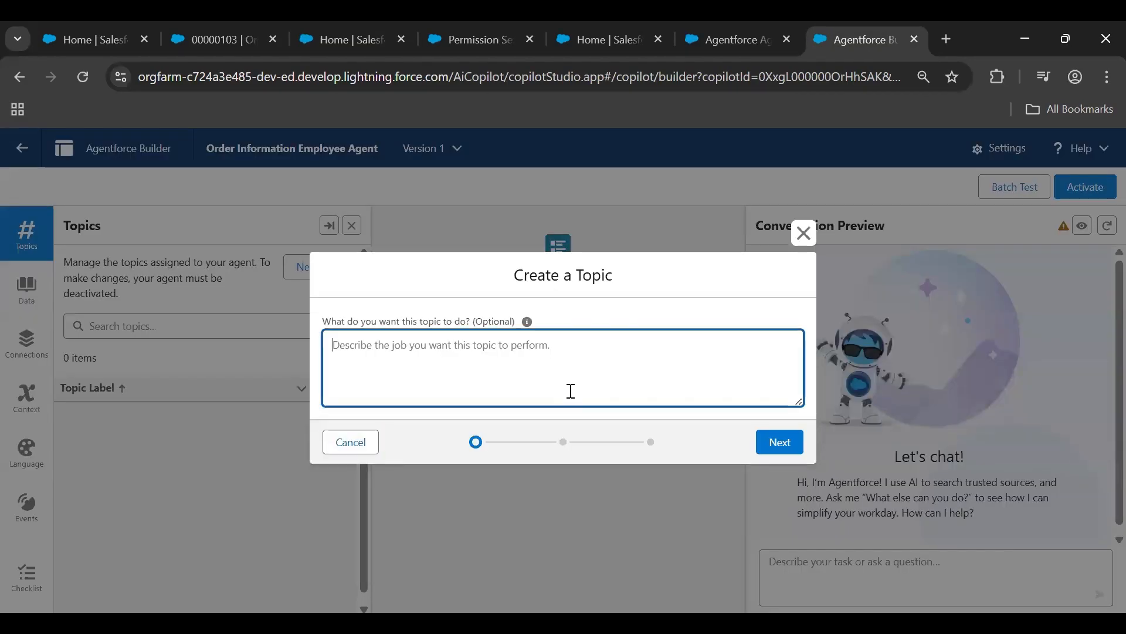
{"action": "type", "text": "Order Enquiries"}
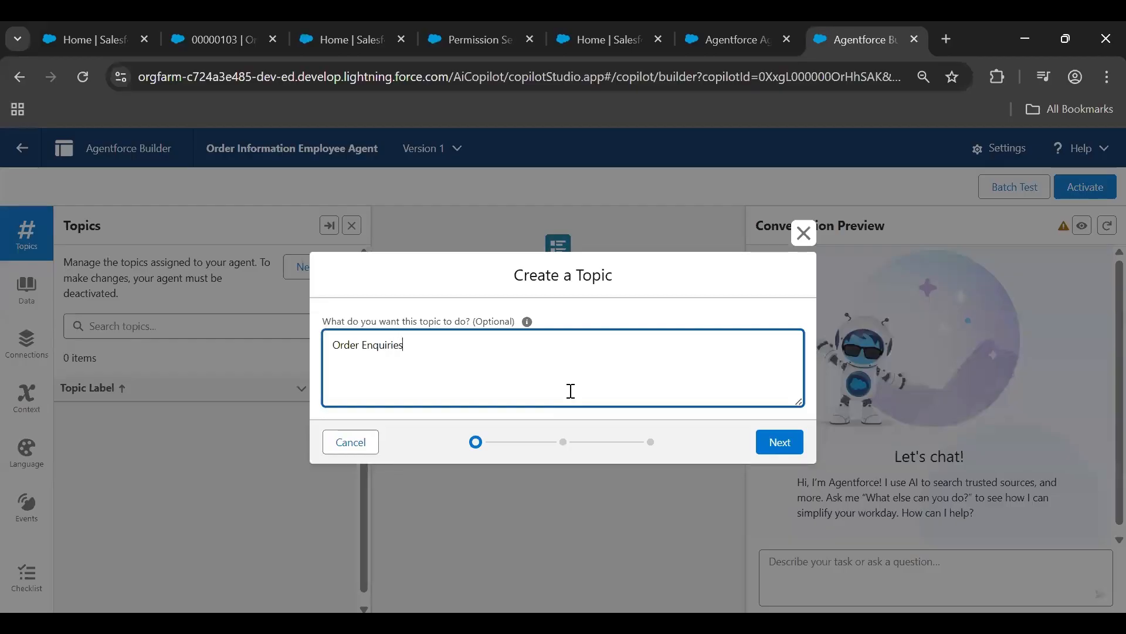
{"action": "left_click", "coordinate": [778, 444]}
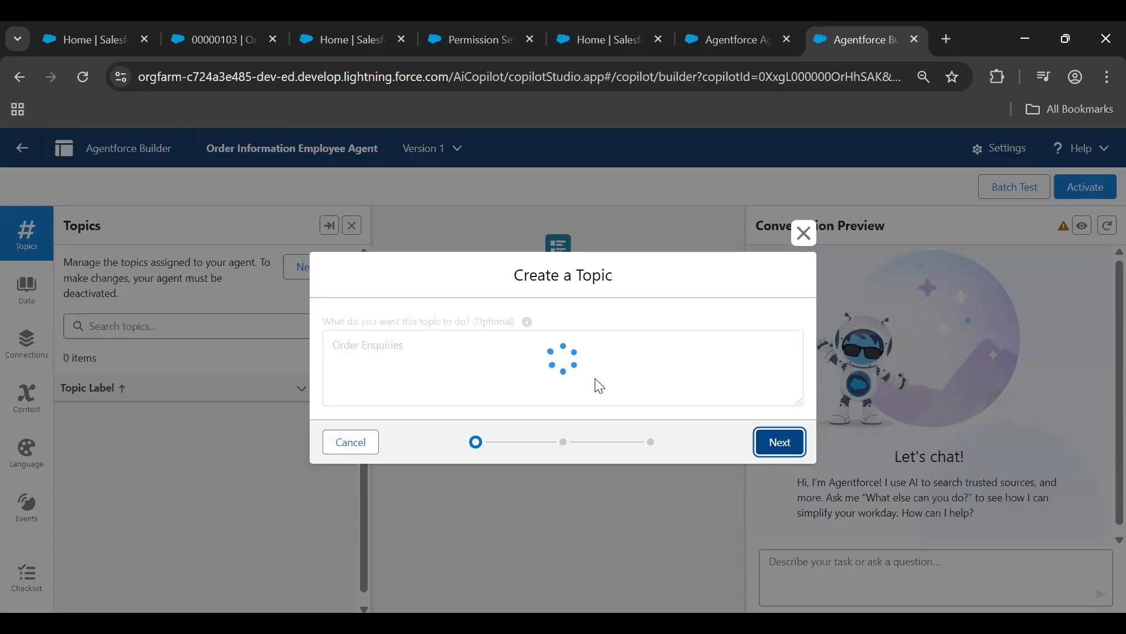
Review the generated instructions for the Order Enquiries topic and proceed to choosing its actions
{"action": "scroll", "coordinate": [626, 379], "scroll_direction": "down", "scroll_amount": 5}
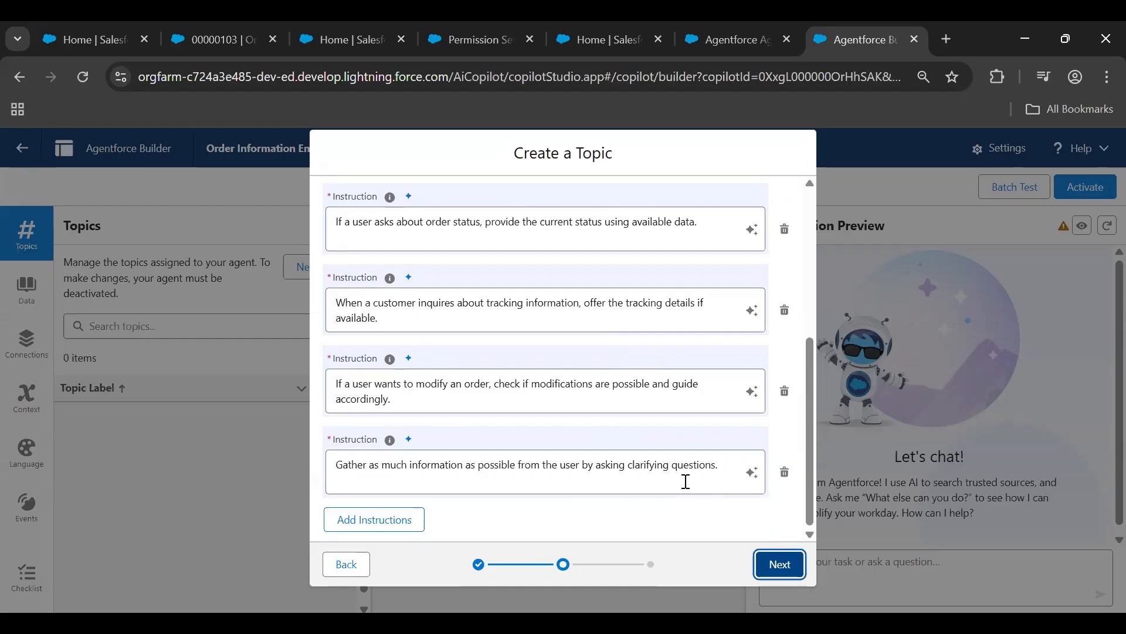
{"action": "scroll", "coordinate": [686, 481], "scroll_direction": "up", "scroll_amount": 2}
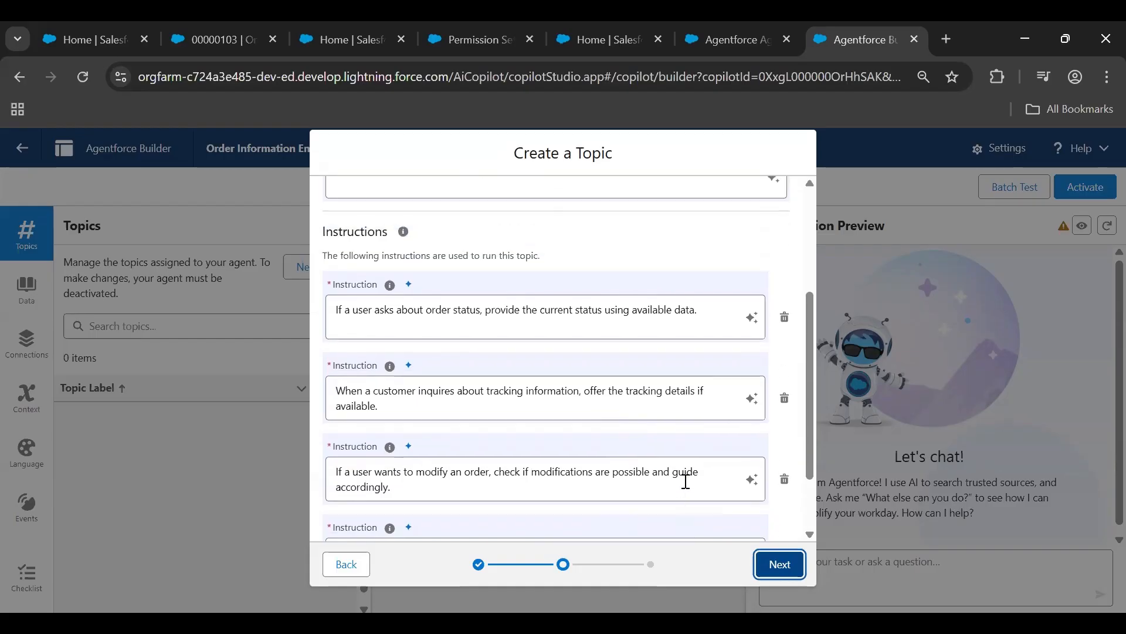
{"action": "scroll", "coordinate": [684, 484], "scroll_direction": "down", "scroll_amount": 2}
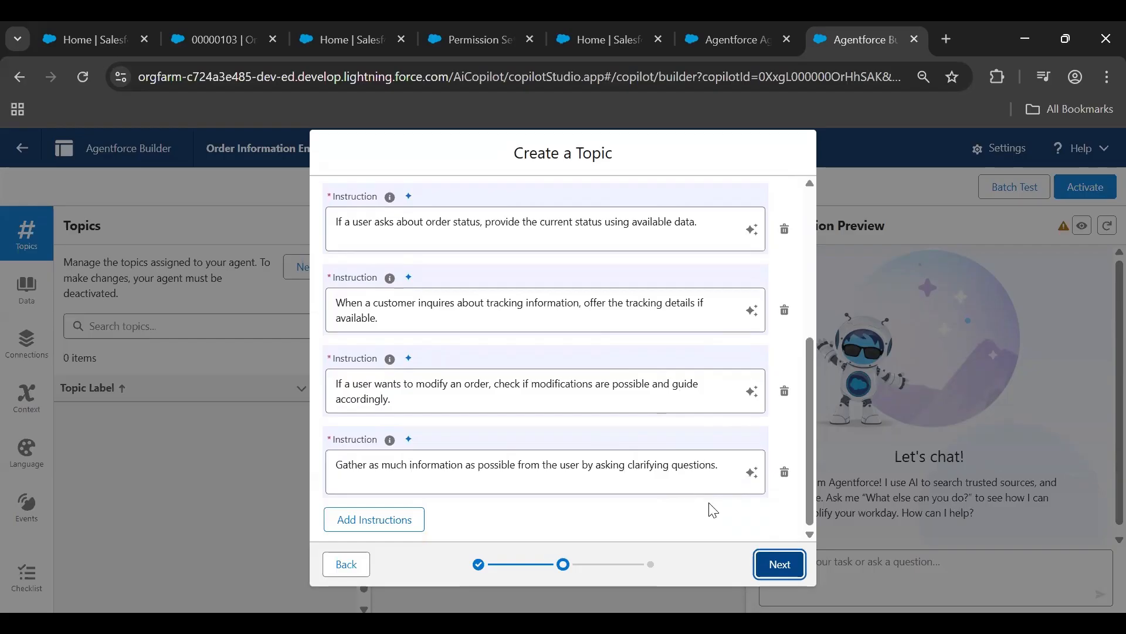
{"action": "scroll", "coordinate": [684, 487], "scroll_direction": "up", "scroll_amount": 5}
{"action": "scroll", "coordinate": [679, 491], "scroll_direction": "down", "scroll_amount": 3}
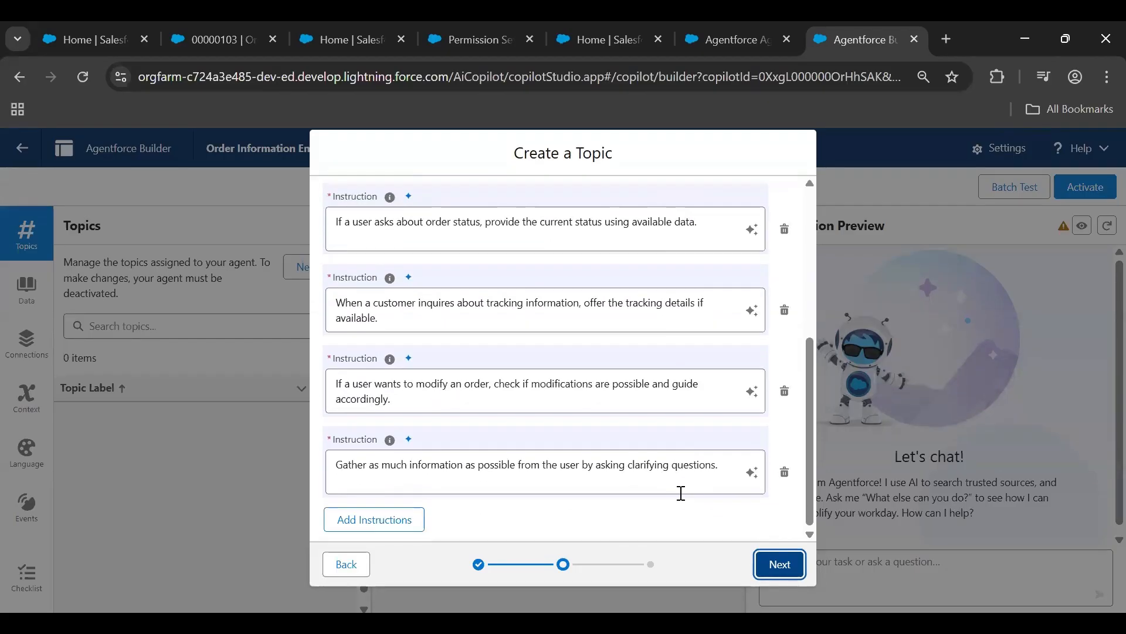
{"action": "left_click", "coordinate": [779, 565]}
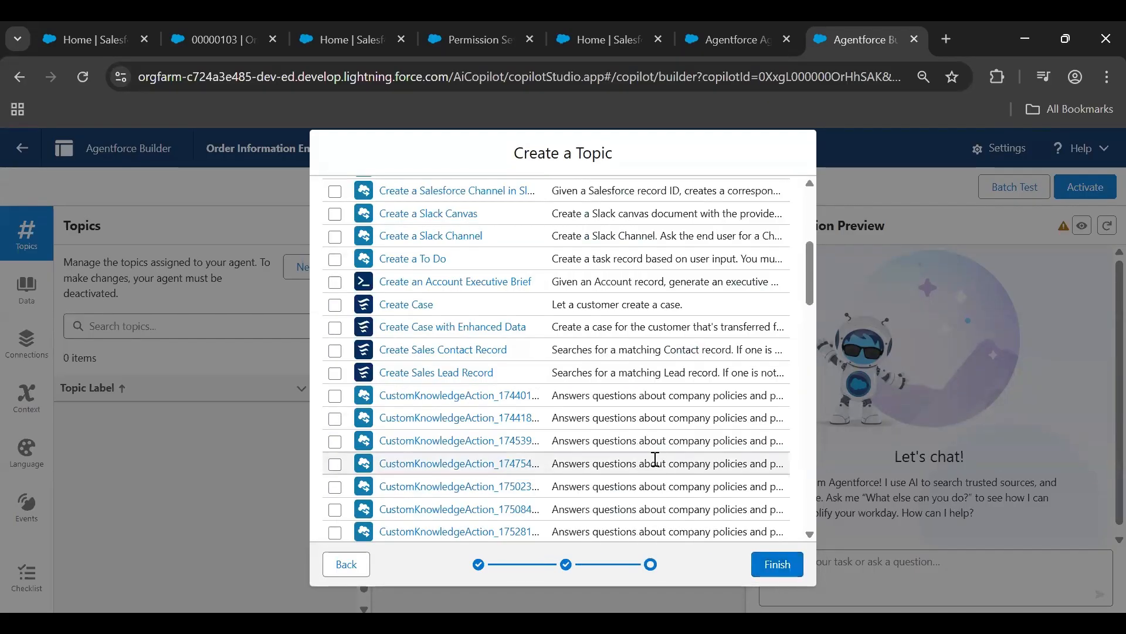
Finish the Order Enquiries topic with one existing action selected from the list, and activate the agent
{"action": "scroll", "coordinate": [663, 446], "scroll_direction": "up", "scroll_amount": 6}
{"action": "scroll", "coordinate": [673, 420], "scroll_direction": "down", "scroll_amount": 10}
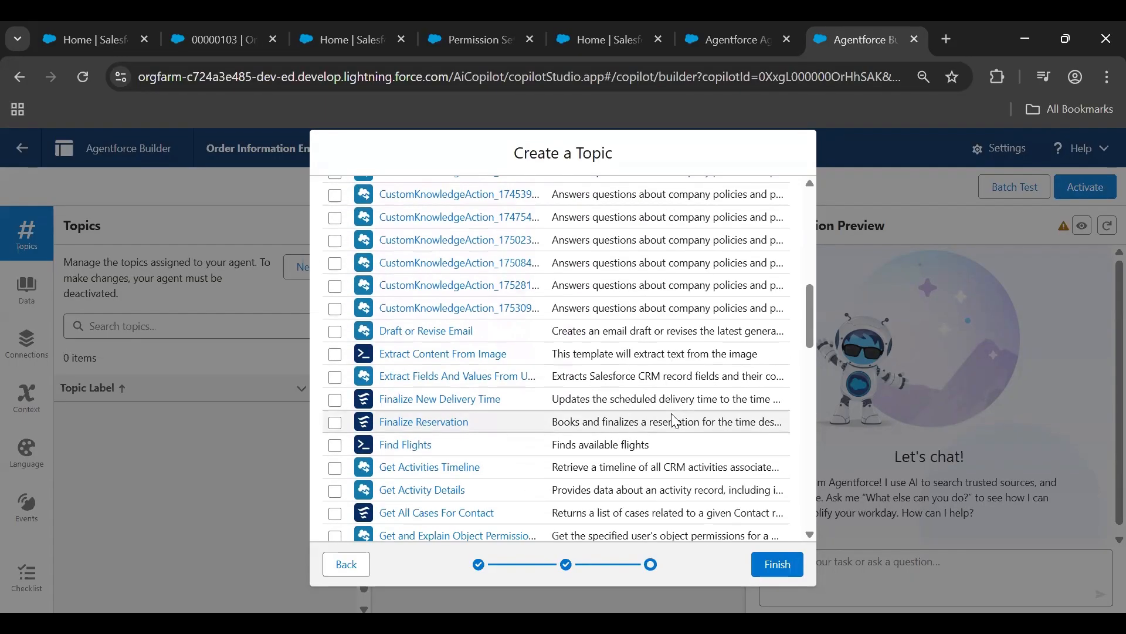
{"action": "scroll", "coordinate": [674, 421], "scroll_direction": "down", "scroll_amount": 2}
{"action": "scroll", "coordinate": [672, 421], "scroll_direction": "down", "scroll_amount": 6}
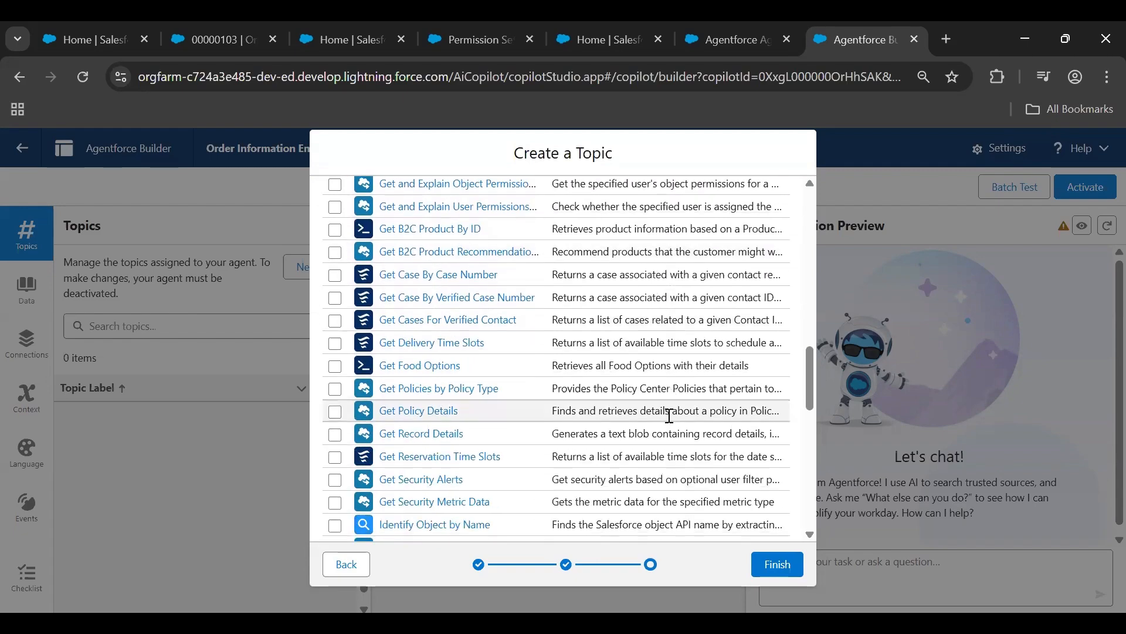
{"action": "scroll", "coordinate": [669, 416], "scroll_direction": "down", "scroll_amount": 6}
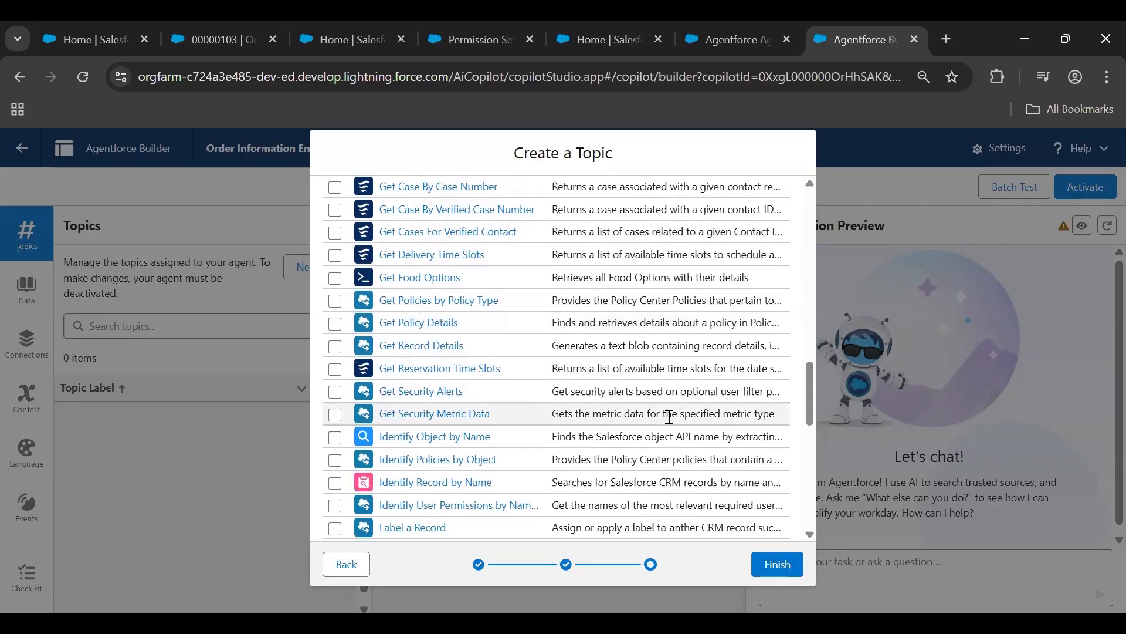
{"action": "scroll", "coordinate": [669, 416], "scroll_direction": "down", "scroll_amount": 2}
{"action": "left_click", "coordinate": [334, 377]}
{"action": "left_click", "coordinate": [764, 564]}
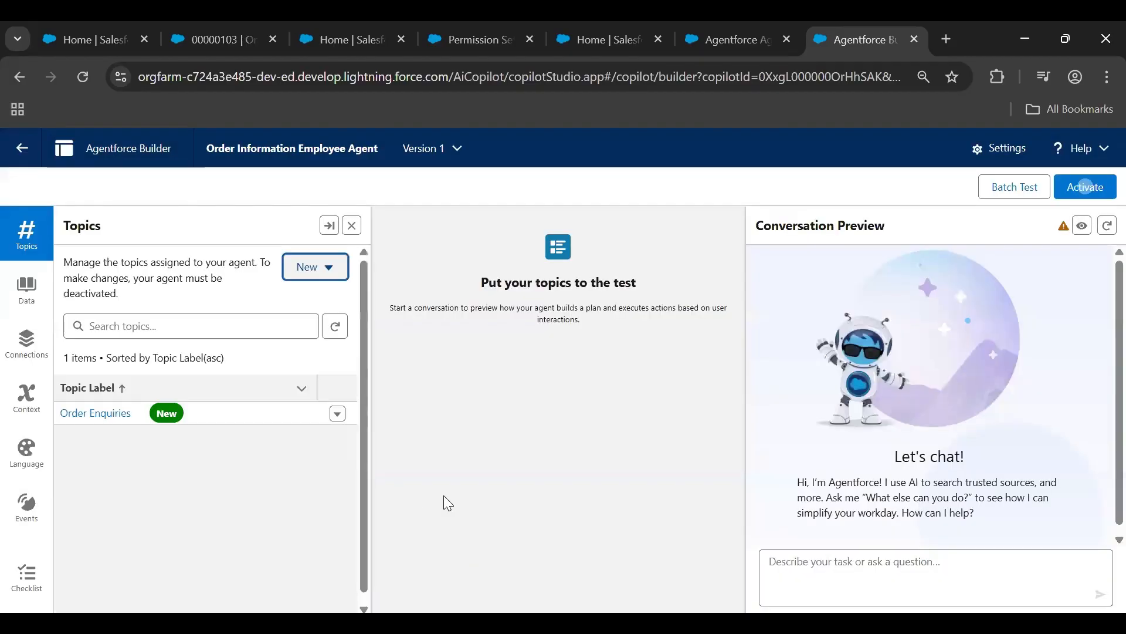
{"action": "left_click", "coordinate": [1088, 189]}
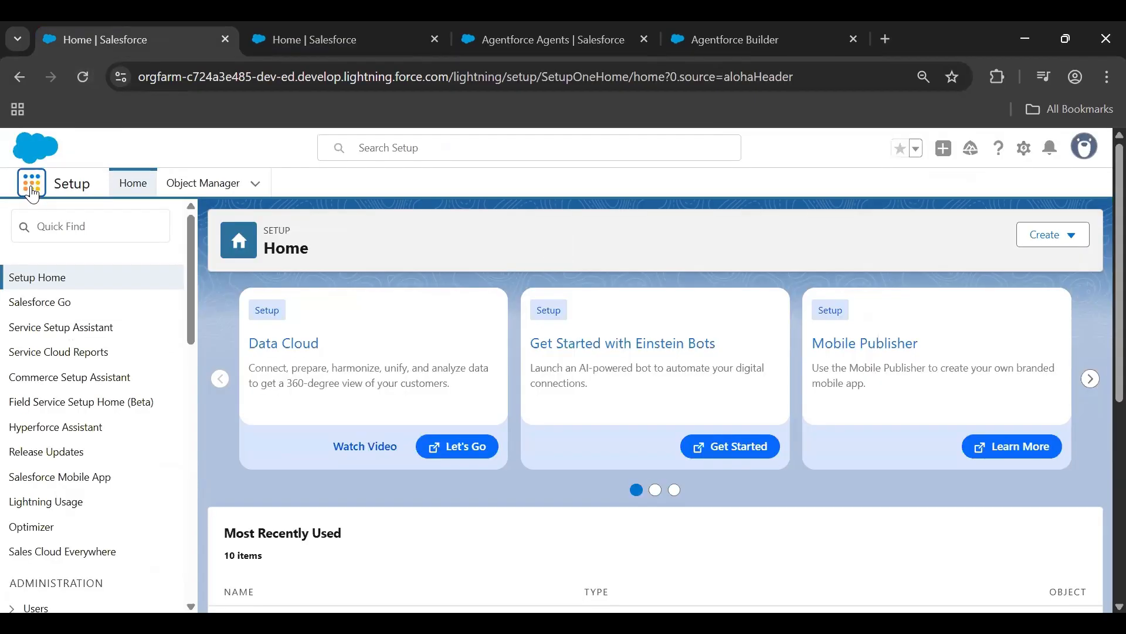
Open the Sales app in a separate browser tab and check which agent its Agentforce panel offers
{"action": "left_click", "coordinate": [32, 186]}
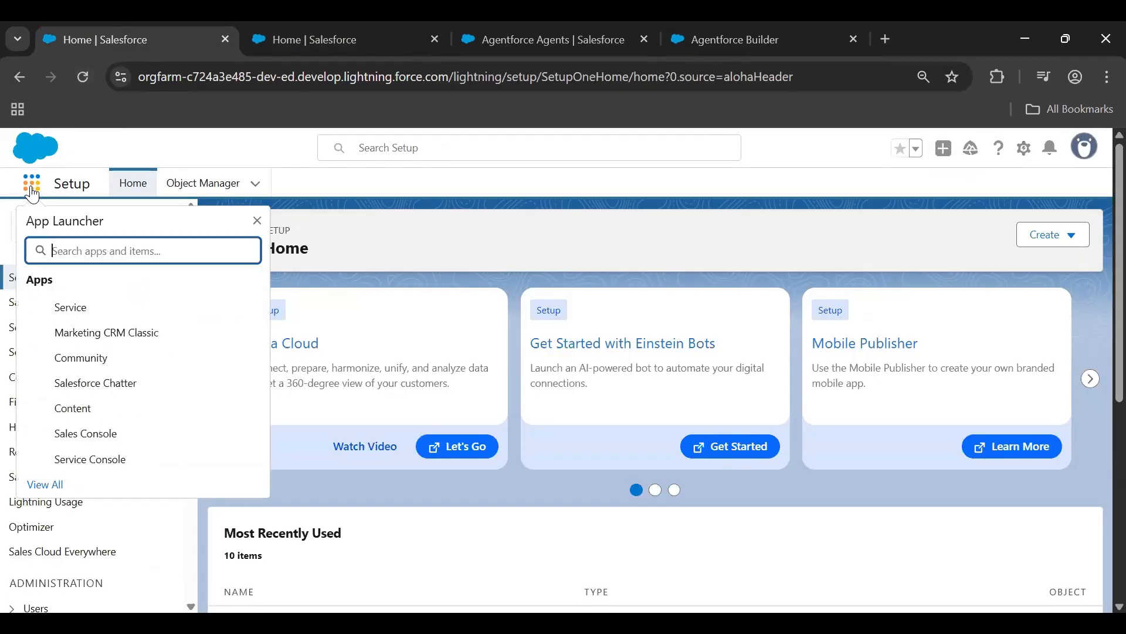
{"action": "type", "text": "Sales"}
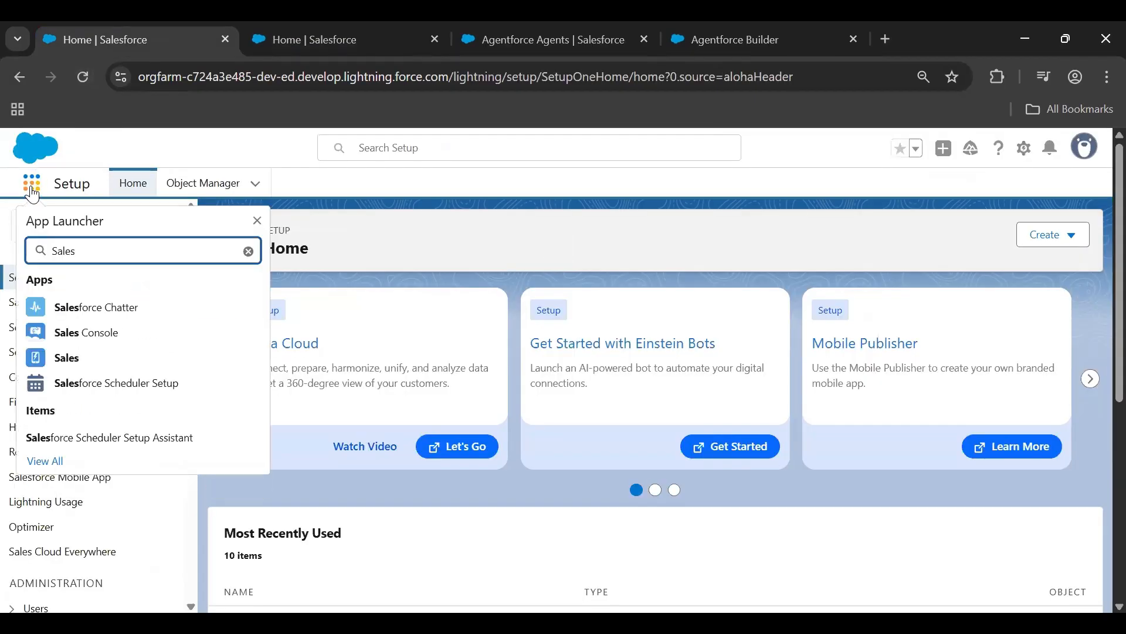
{"action": "left_click", "coordinate": [64, 356], "text": "ctrl"}
{"action": "left_click", "coordinate": [324, 30]}
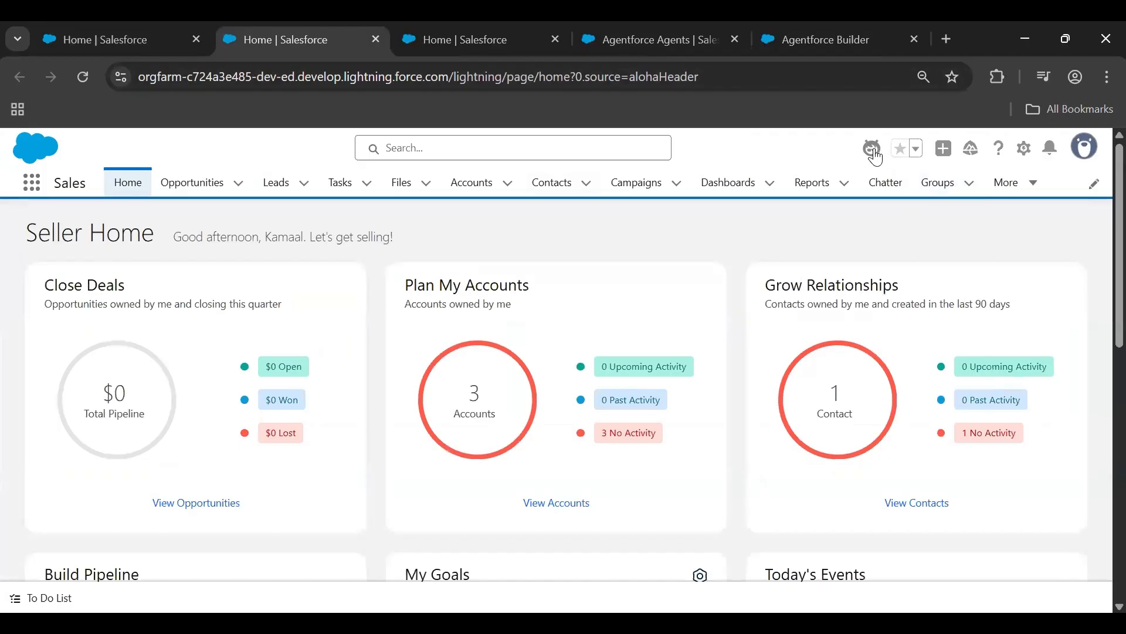
{"action": "left_click", "coordinate": [876, 156]}
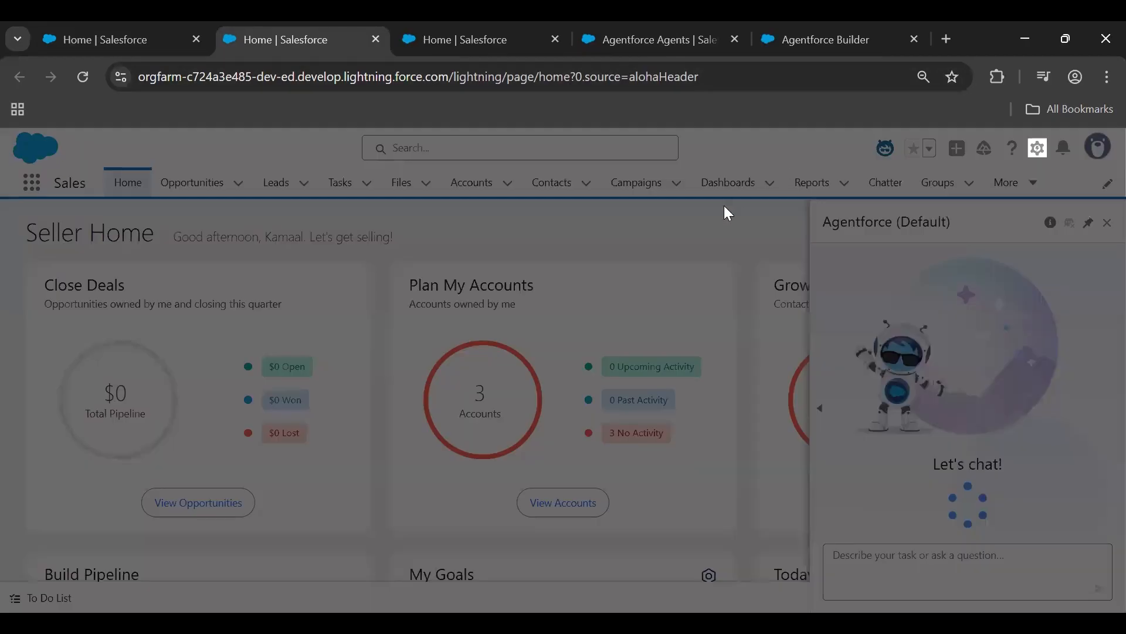
{"action": "left_click", "coordinate": [733, 365]}
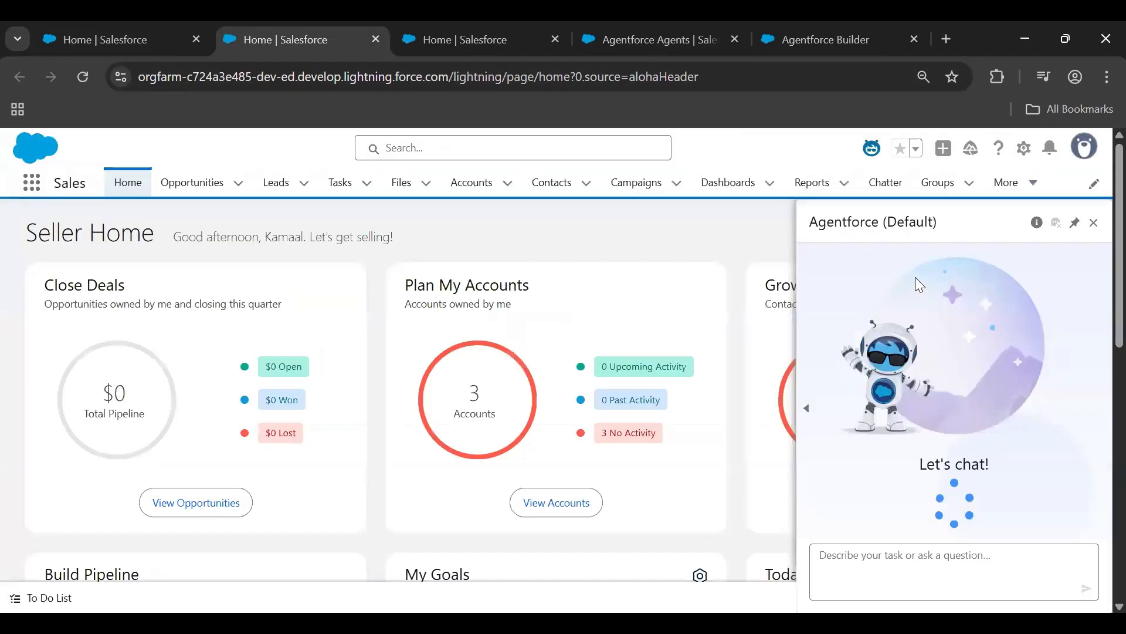
{"action": "left_click_drag", "start_coordinate": [949, 231], "coordinate": [810, 233]}
{"action": "left_click", "coordinate": [956, 234]}
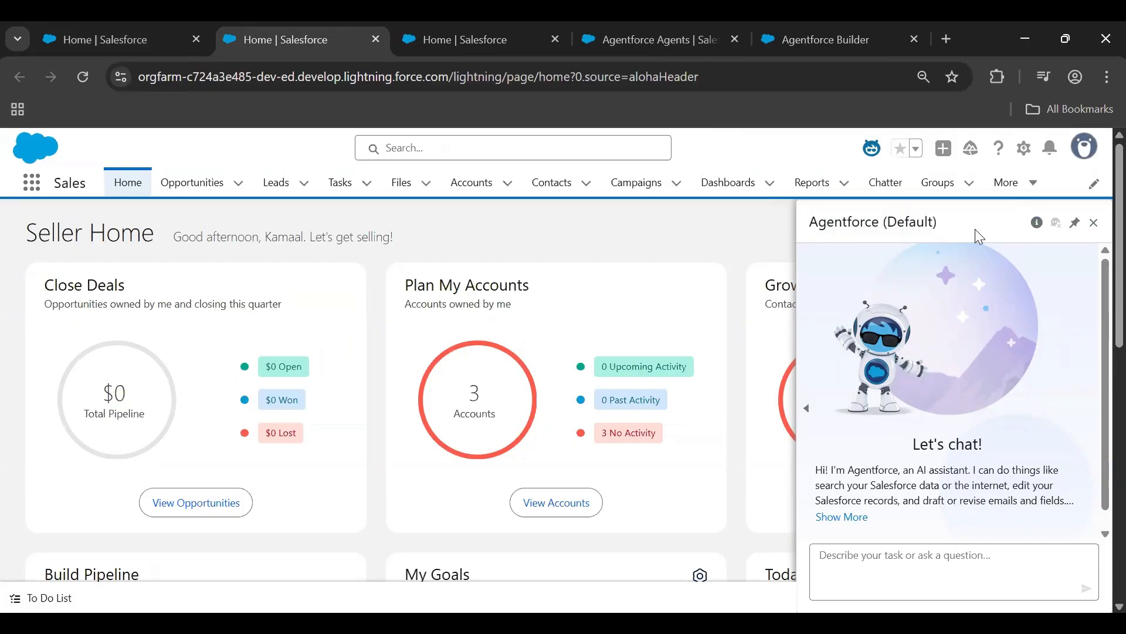
Find Permission Sets in Setup and open it in a separate browser tab placed beside the Setup home tab
{"action": "left_click", "coordinate": [139, 40]}
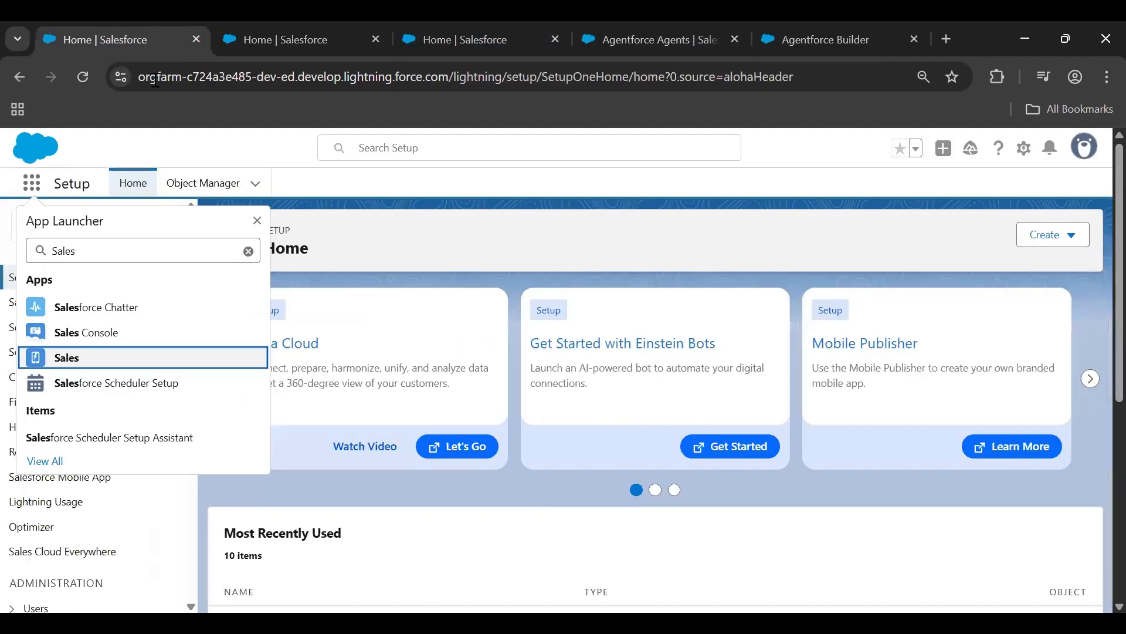
{"action": "left_click", "coordinate": [399, 226]}
{"action": "left_click", "coordinate": [108, 228]}
{"action": "type", "text": "permissio"}
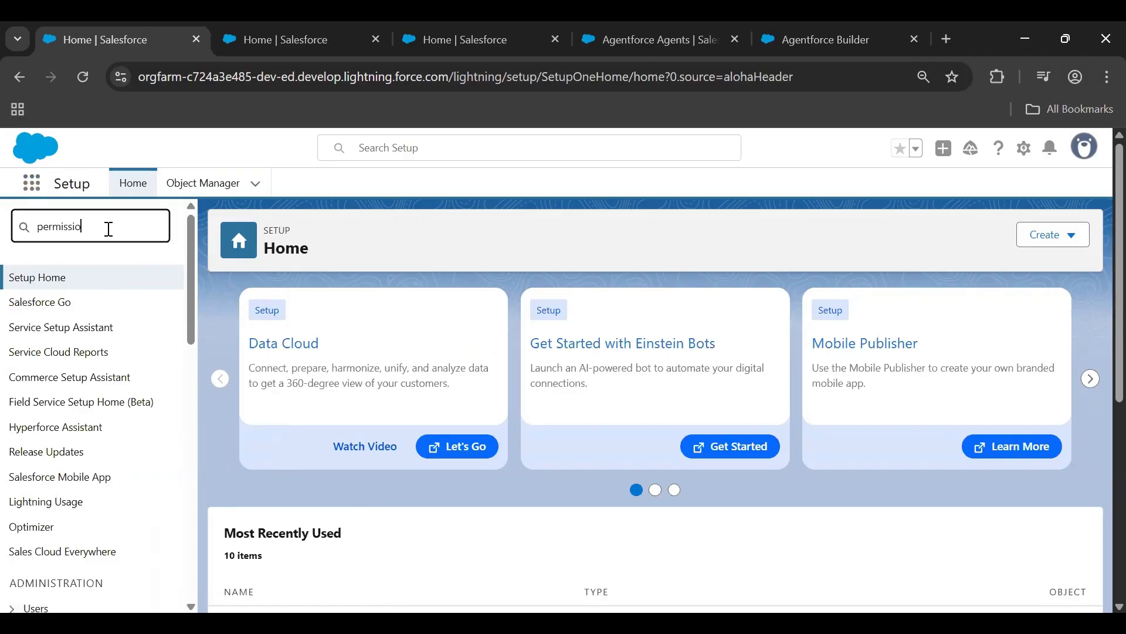
{"action": "type", "text": "n"}
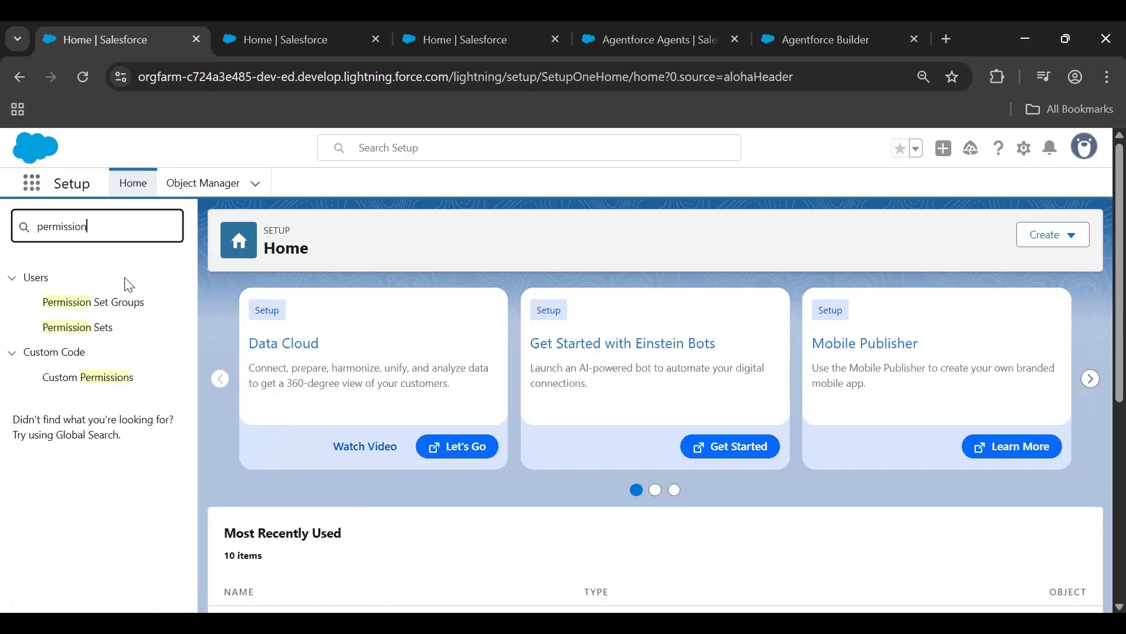
{"action": "left_click", "coordinate": [88, 326], "text": "ctrl"}
{"action": "left_click", "coordinate": [424, 29]}
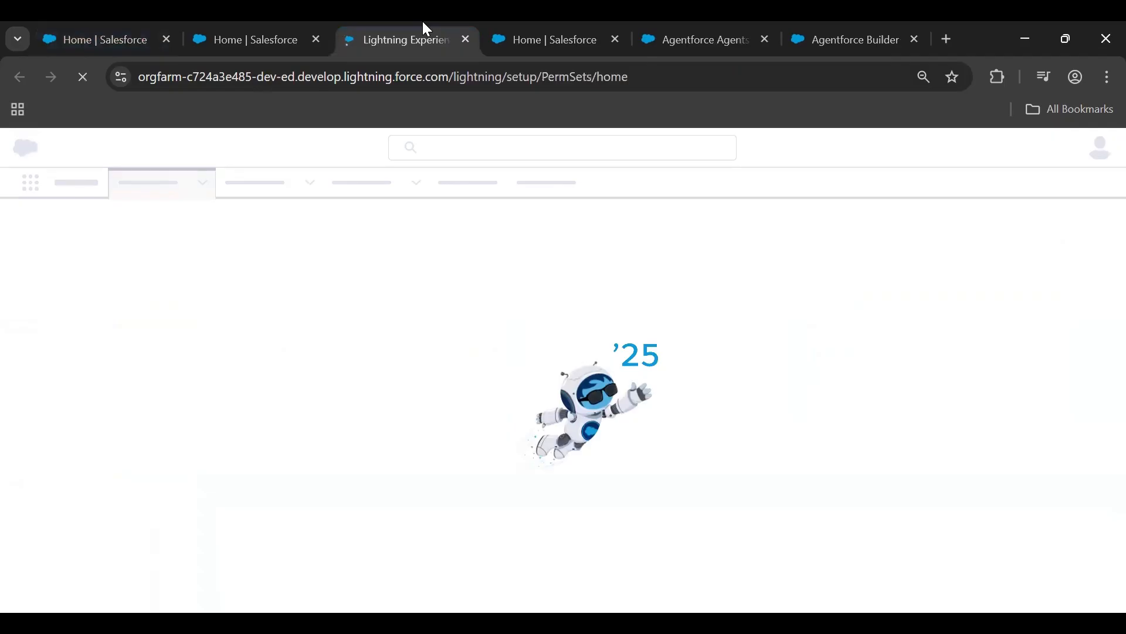
{"action": "left_click_drag", "start_coordinate": [427, 26], "coordinate": [271, 25]}
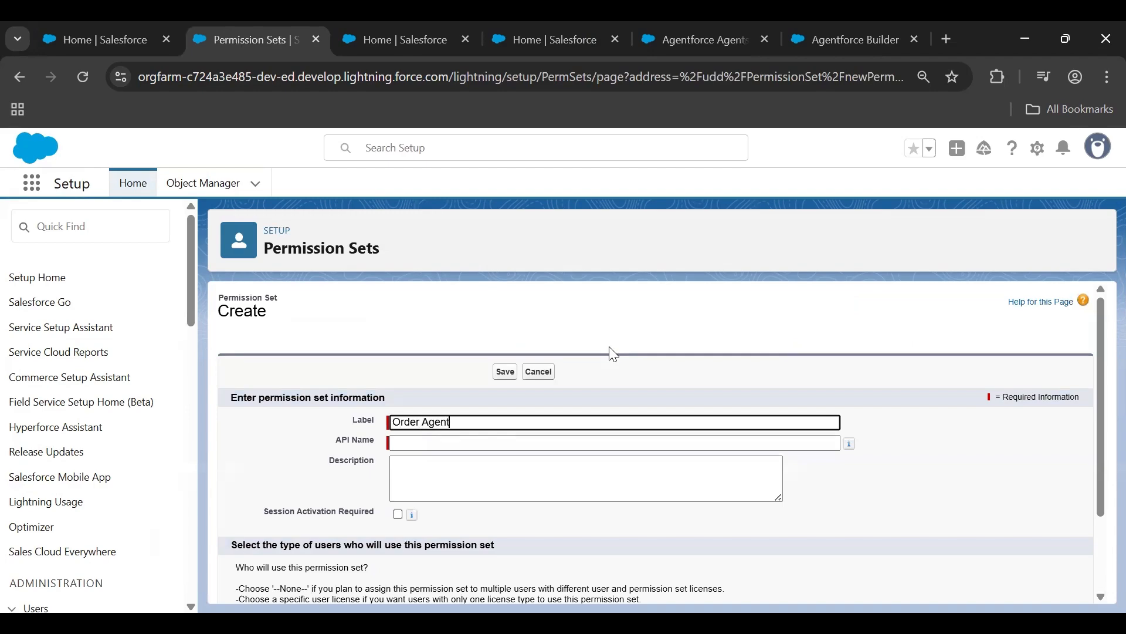
Label the new permission set "Order Agent Permission" with API name Order_Agent_Permission and save it without choosing a license
{"action": "type", "text": "mission"}
{"action": "key", "text": "Tab"}
{"action": "scroll", "coordinate": [711, 352], "scroll_direction": "down", "scroll_amount": 1}
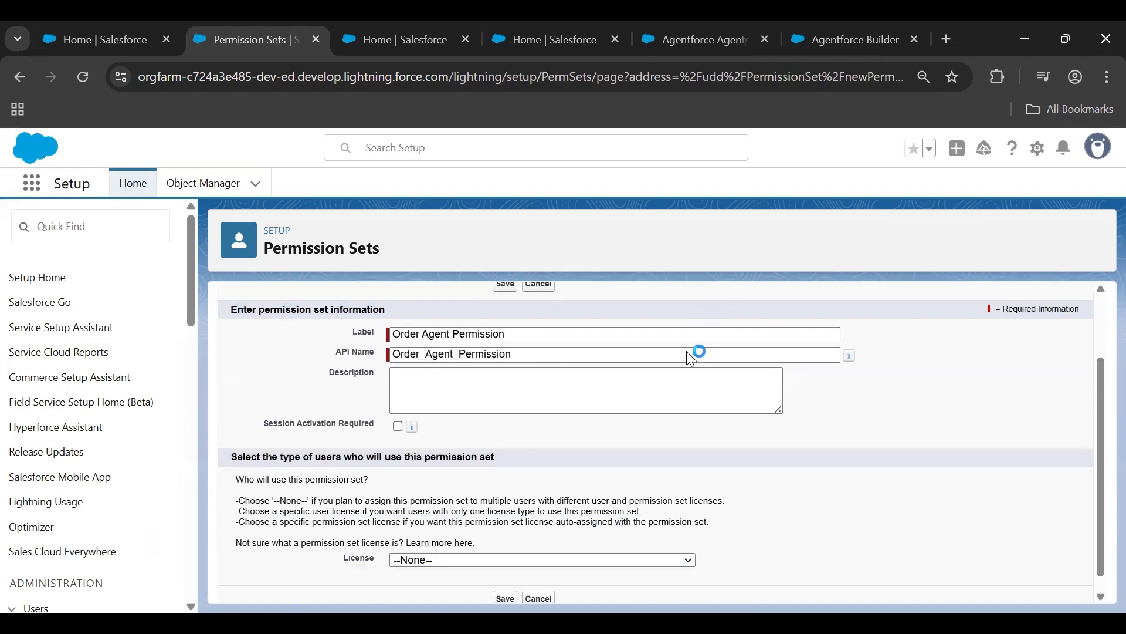
{"action": "left_click", "coordinate": [508, 285]}
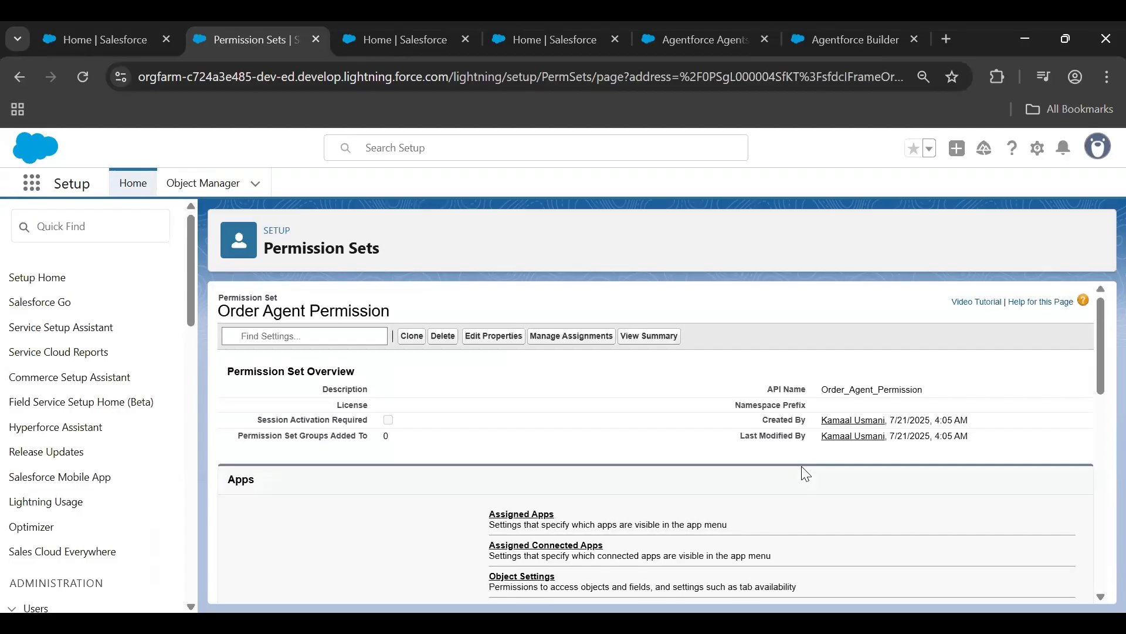
Open the Agent Access settings of the Order Agent Permission set for editing
{"action": "left_click_drag", "start_coordinate": [1098, 317], "coordinate": [1098, 509]}
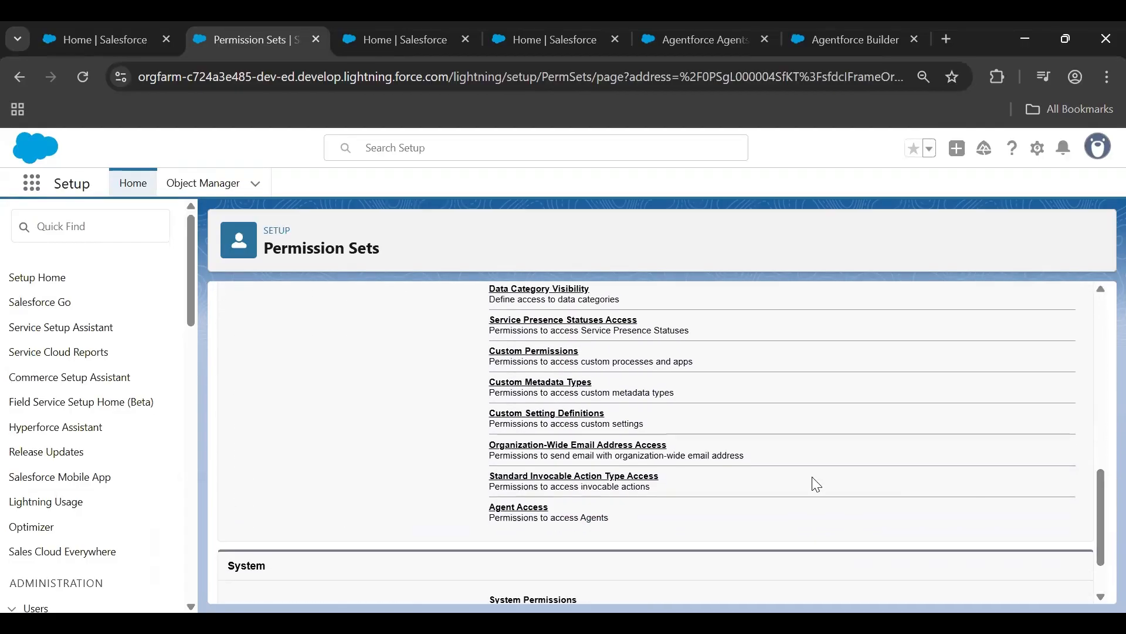
{"action": "left_click", "coordinate": [518, 506]}
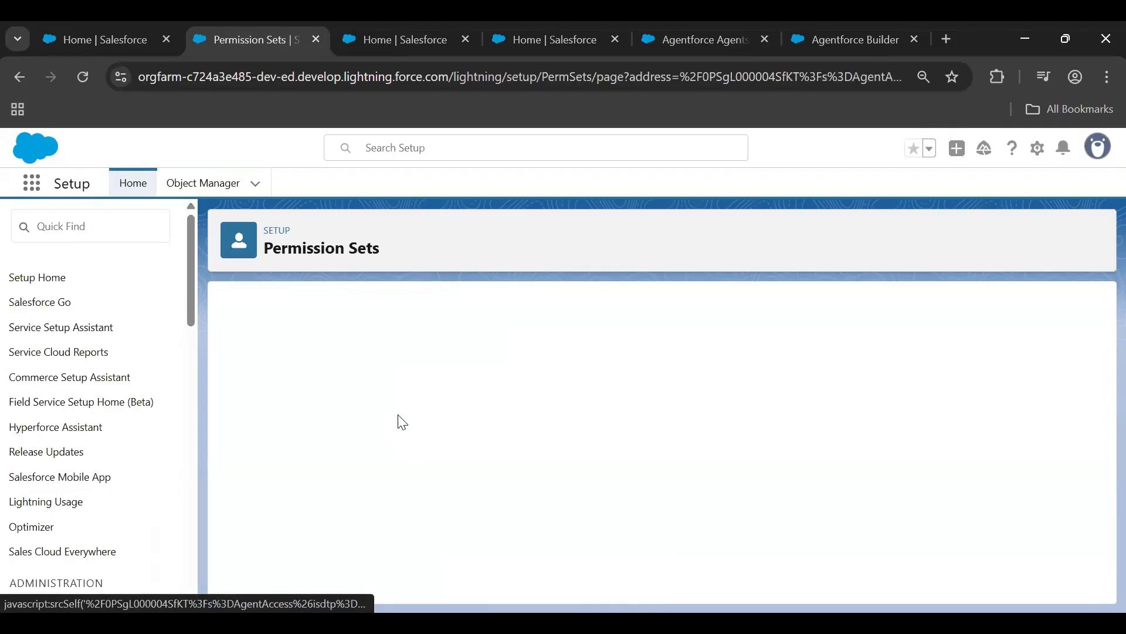
{"action": "left_click", "coordinate": [506, 475]}
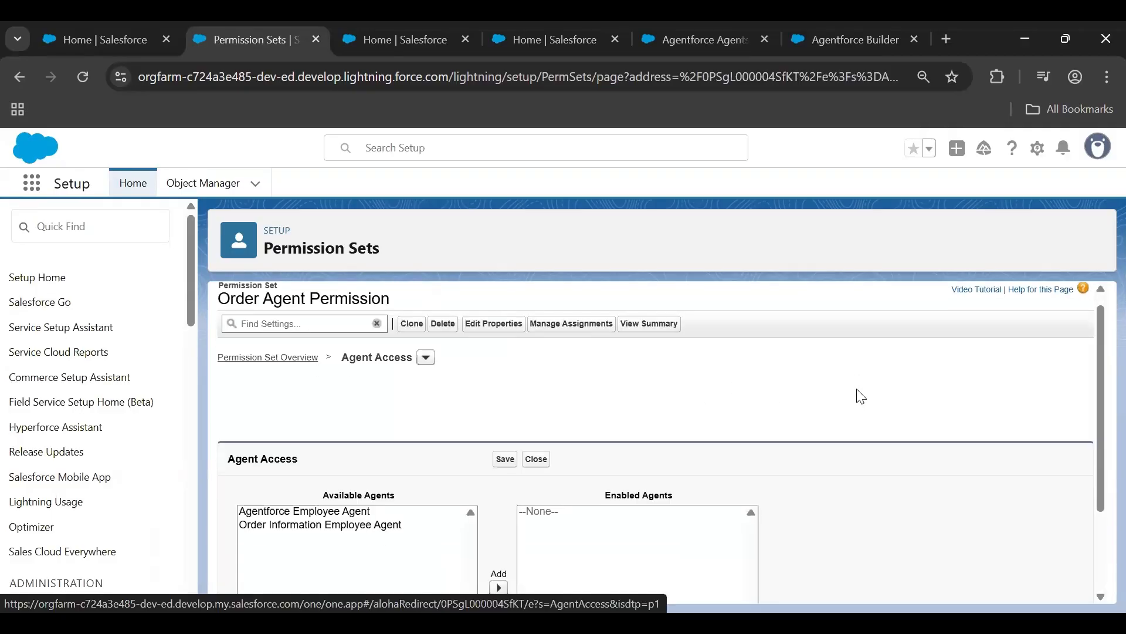
{"action": "scroll", "coordinate": [857, 394], "scroll_direction": "down", "scroll_amount": 2}
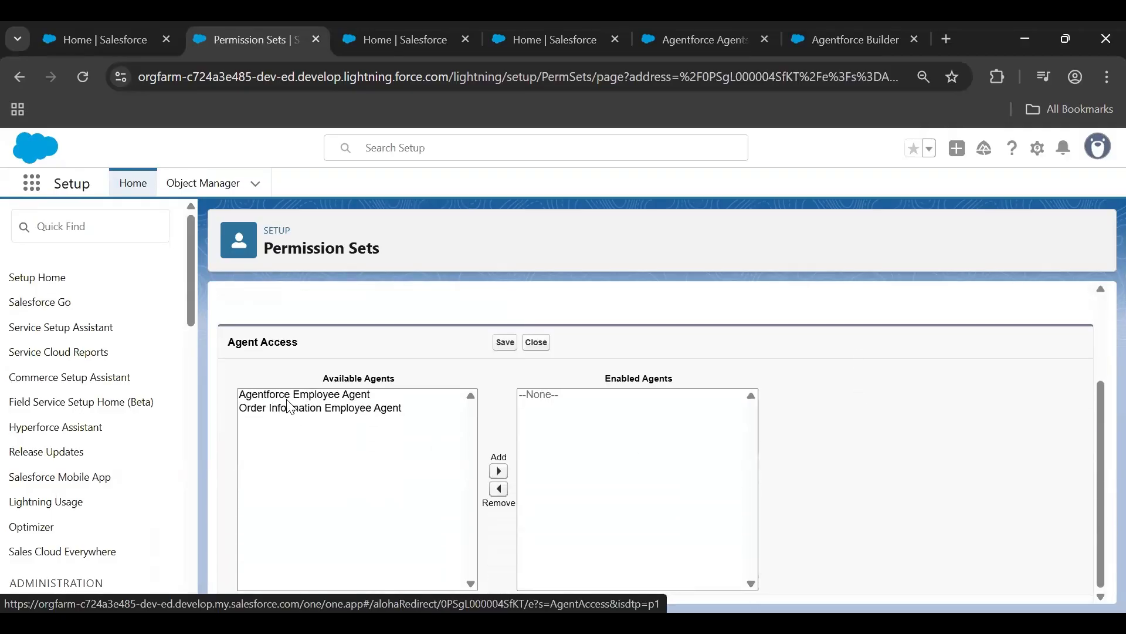
Check the types of the existing agents in the Agentforce Agents list and return to the permission set
{"action": "left_click", "coordinate": [688, 24]}
{"action": "scroll", "coordinate": [1098, 413], "scroll_direction": "down", "scroll_amount": 5}
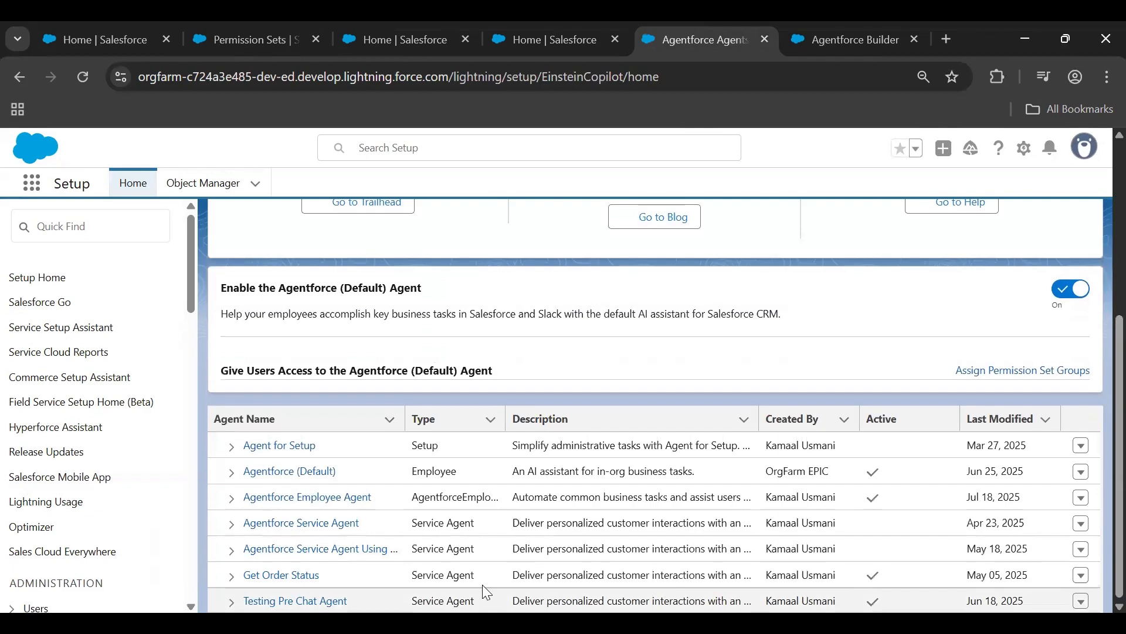
{"action": "left_click_drag", "start_coordinate": [474, 584], "coordinate": [411, 499]}
{"action": "left_click", "coordinate": [371, 39]}
{"action": "left_click", "coordinate": [308, 39]}
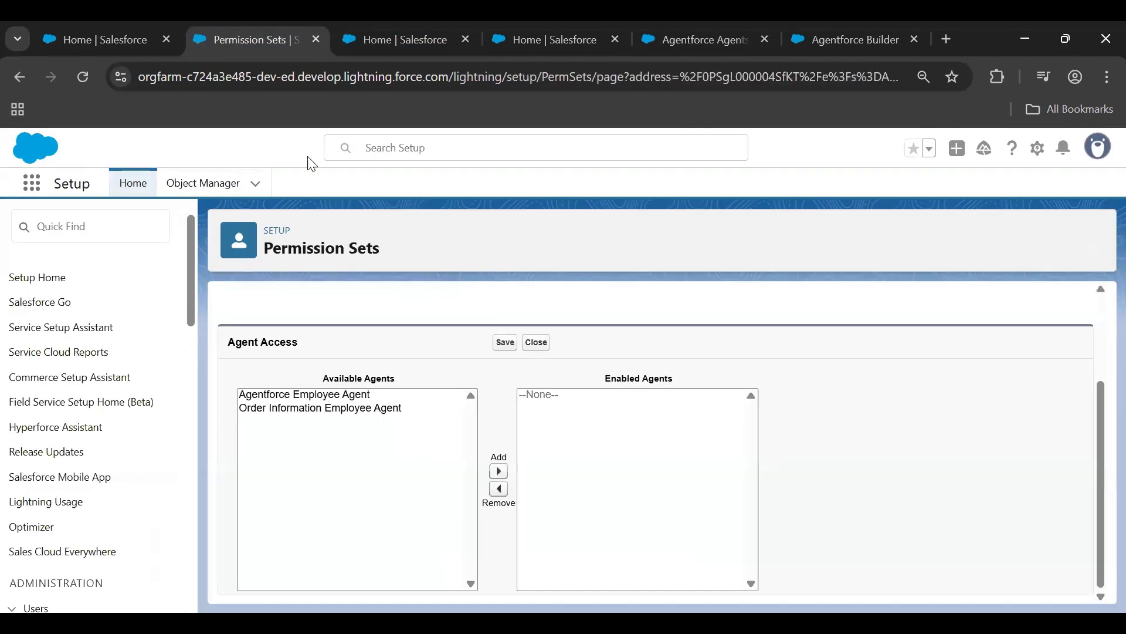
Enable the Order Information Employee Agent in the permission set's agent access and save
{"action": "left_click", "coordinate": [352, 408]}
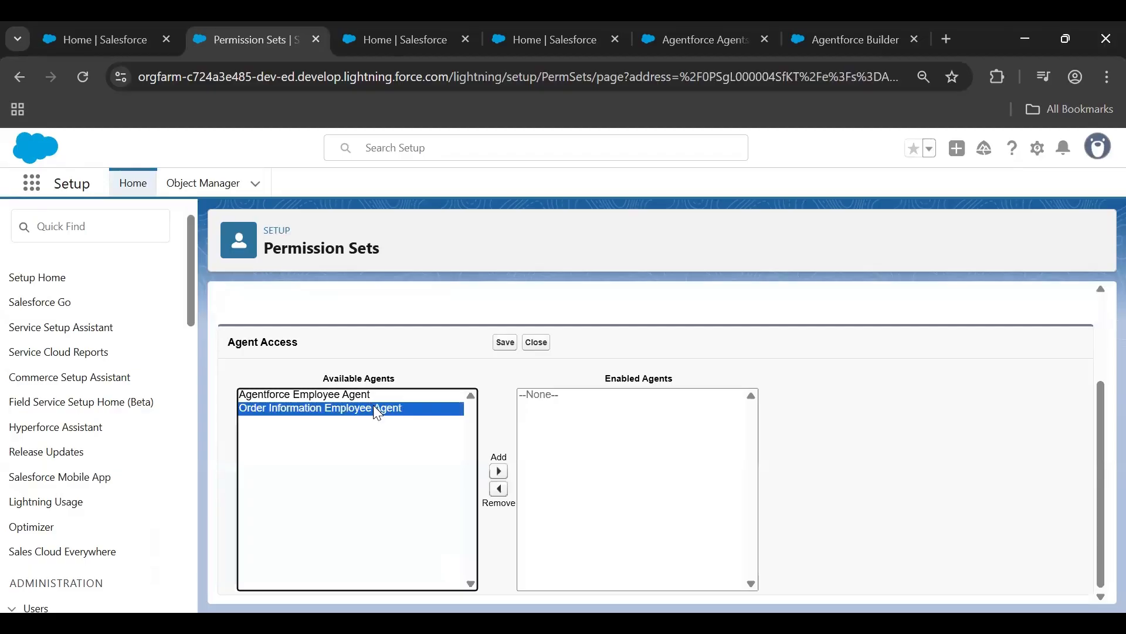
{"action": "left_click", "coordinate": [498, 471]}
{"action": "left_click", "coordinate": [496, 346]}
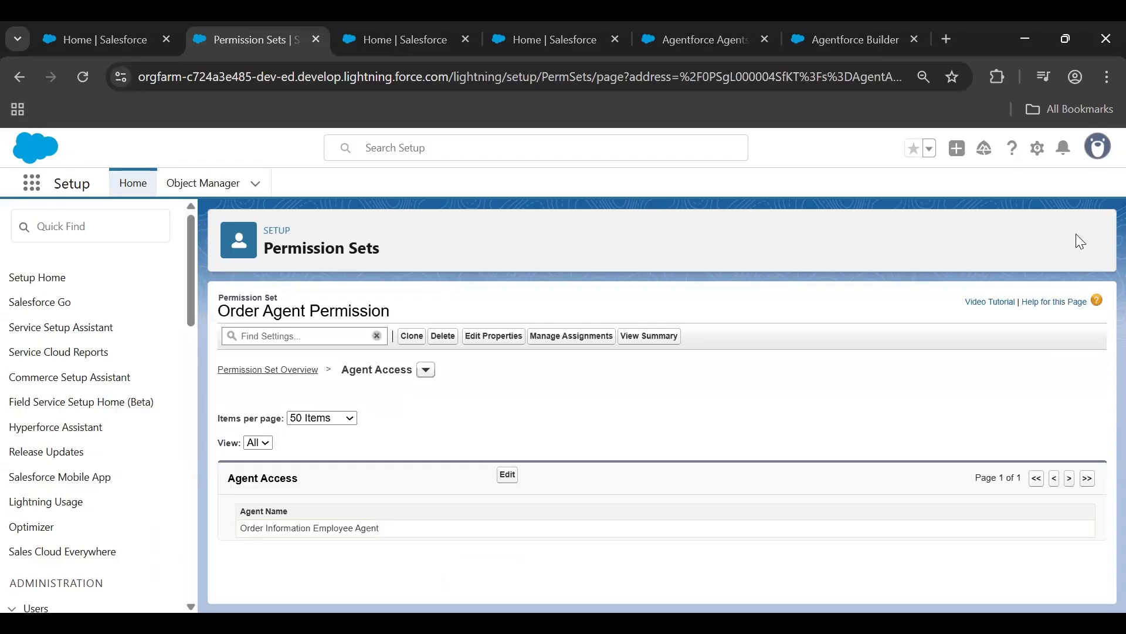
Check the logged-in user's profile, then open user selection for a new assignment of the Order Agent Permission set
{"action": "left_click", "coordinate": [1098, 147]}
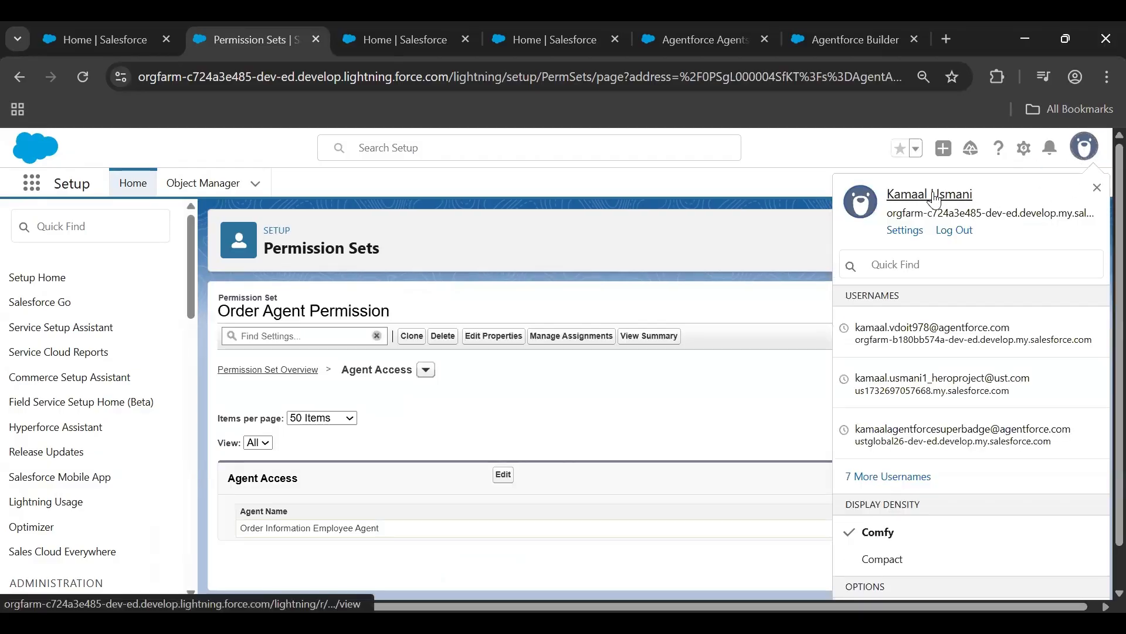
{"action": "left_click", "coordinate": [817, 230]}
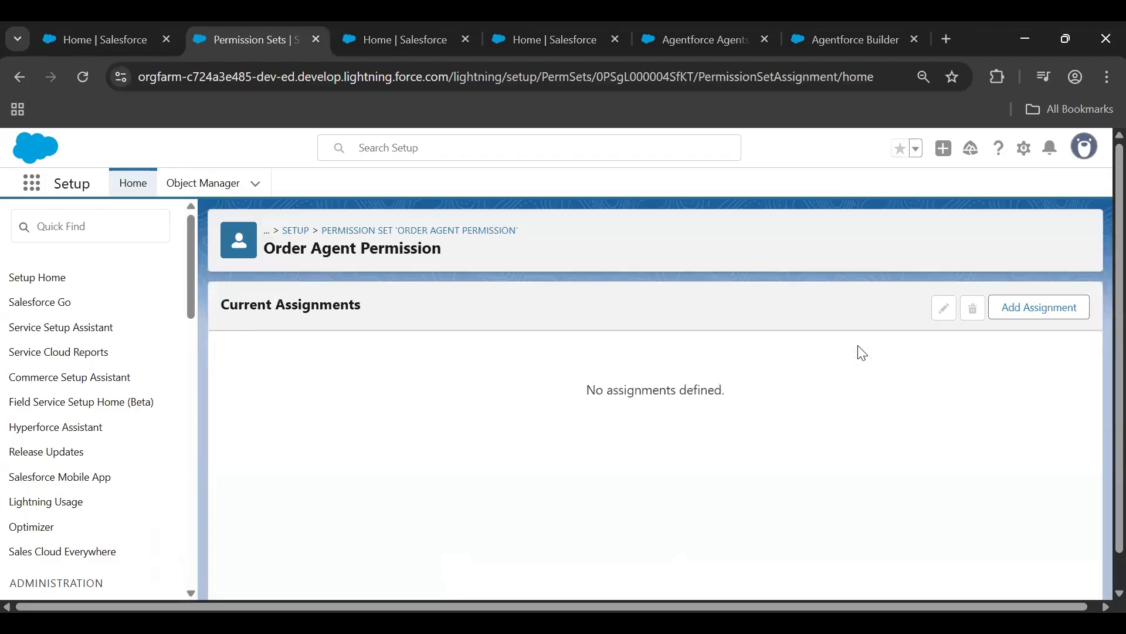
{"action": "left_click", "coordinate": [1011, 325]}
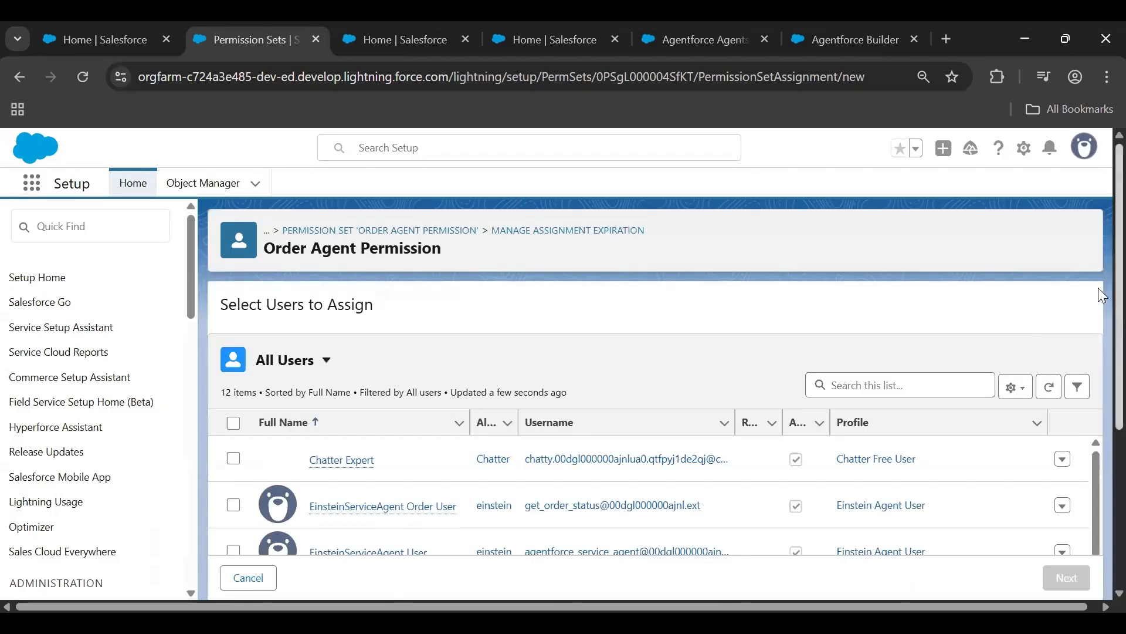
Assign the Order Agent Permission set to the logged-in System Administrator user with no expiration and finish the assignment
{"action": "scroll", "coordinate": [1100, 282], "scroll_direction": "down", "scroll_amount": 4}
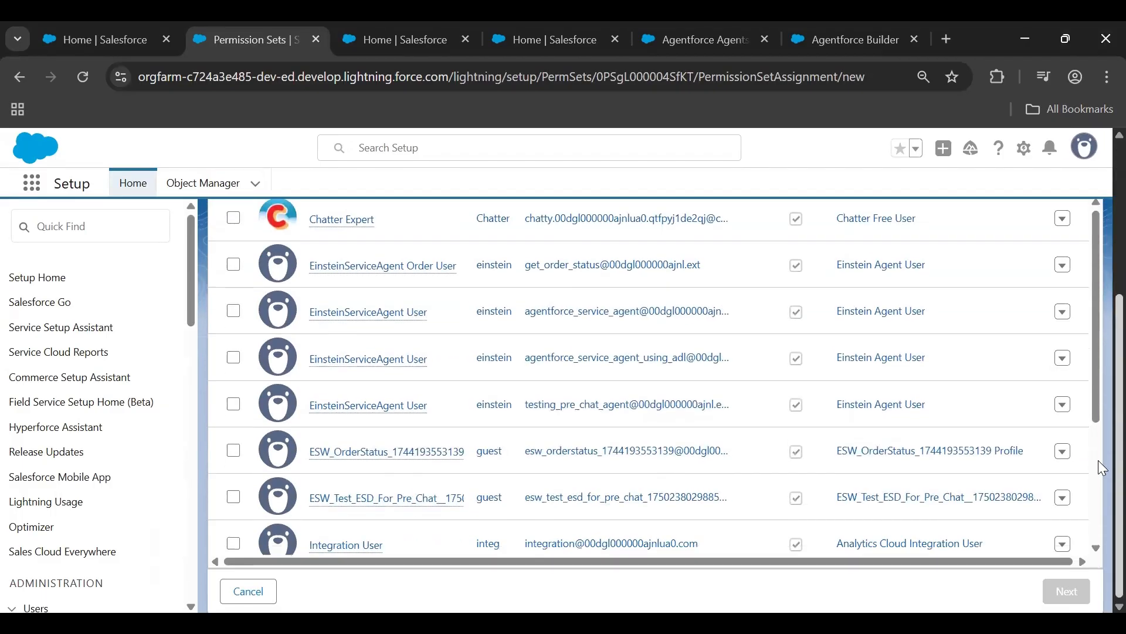
{"action": "scroll", "coordinate": [848, 489], "scroll_direction": "down", "scroll_amount": 3}
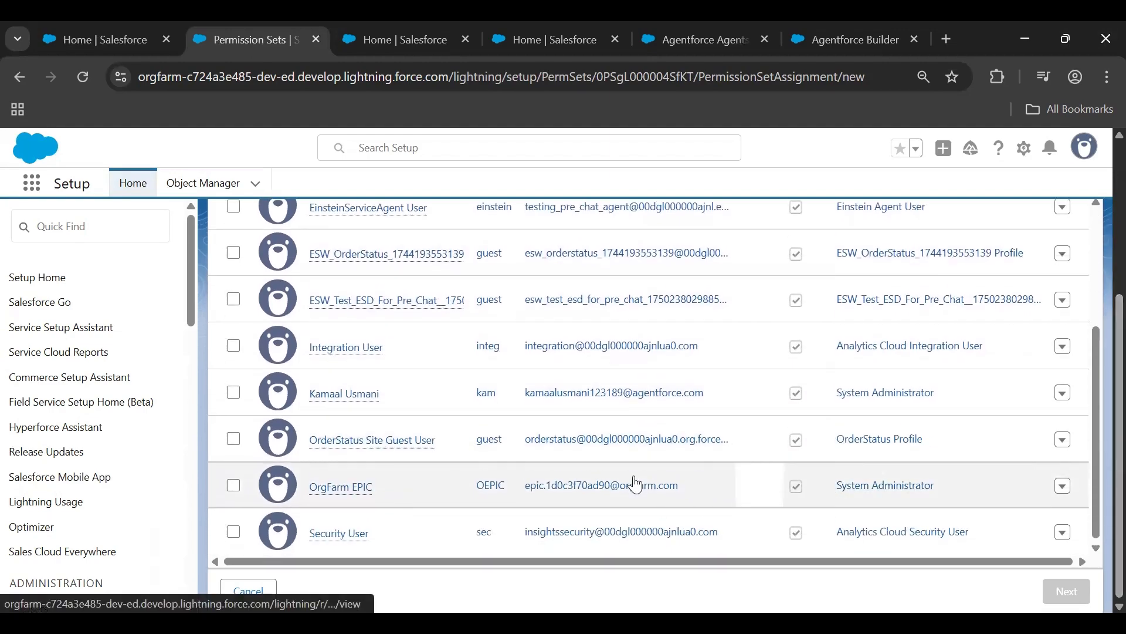
{"action": "left_click", "coordinate": [233, 392]}
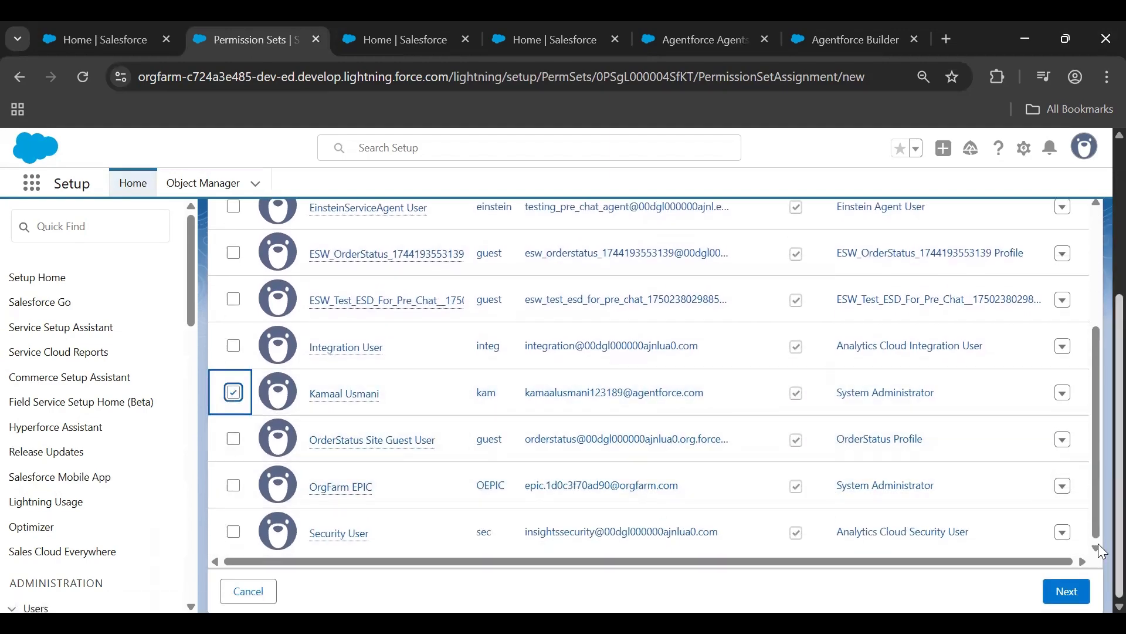
{"action": "left_click", "coordinate": [1067, 592]}
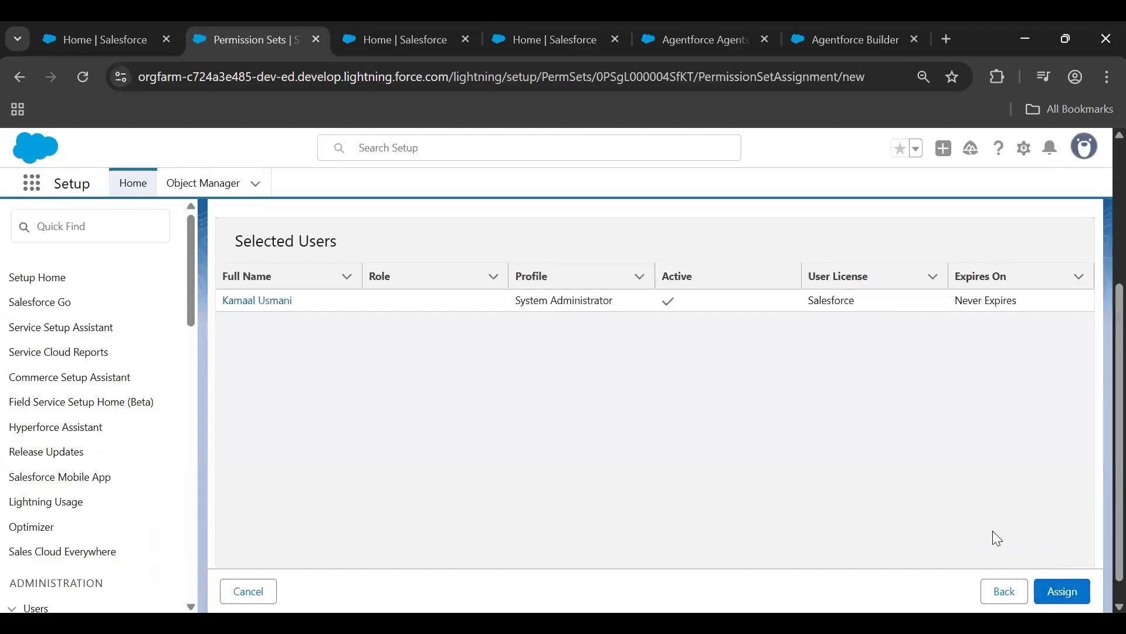
{"action": "left_click", "coordinate": [1059, 592]}
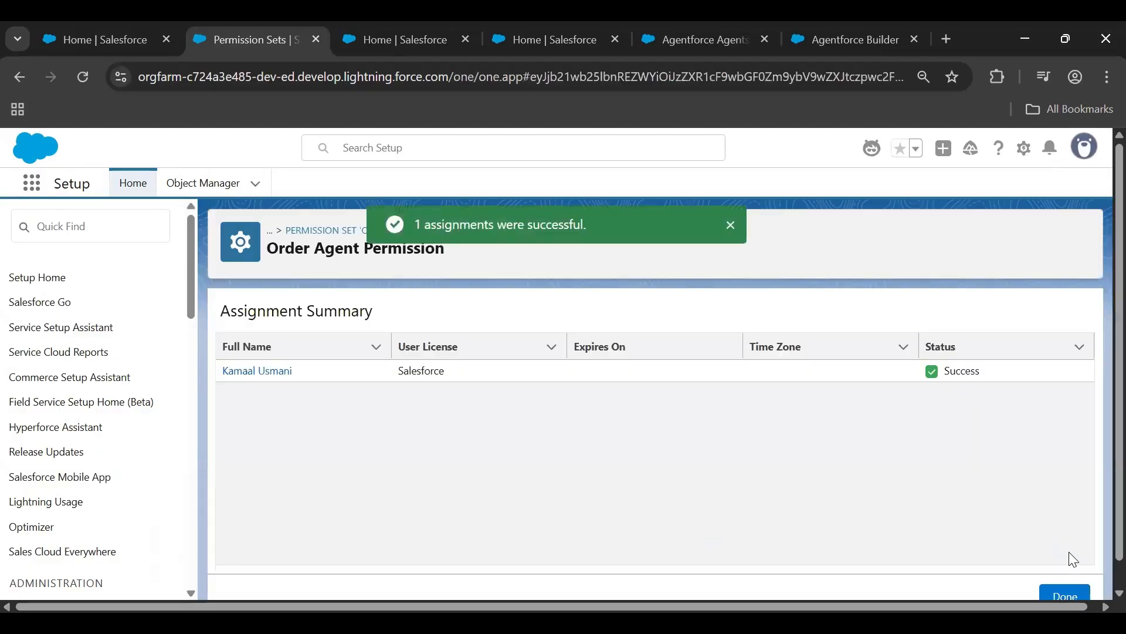
{"action": "left_click", "coordinate": [1064, 594]}
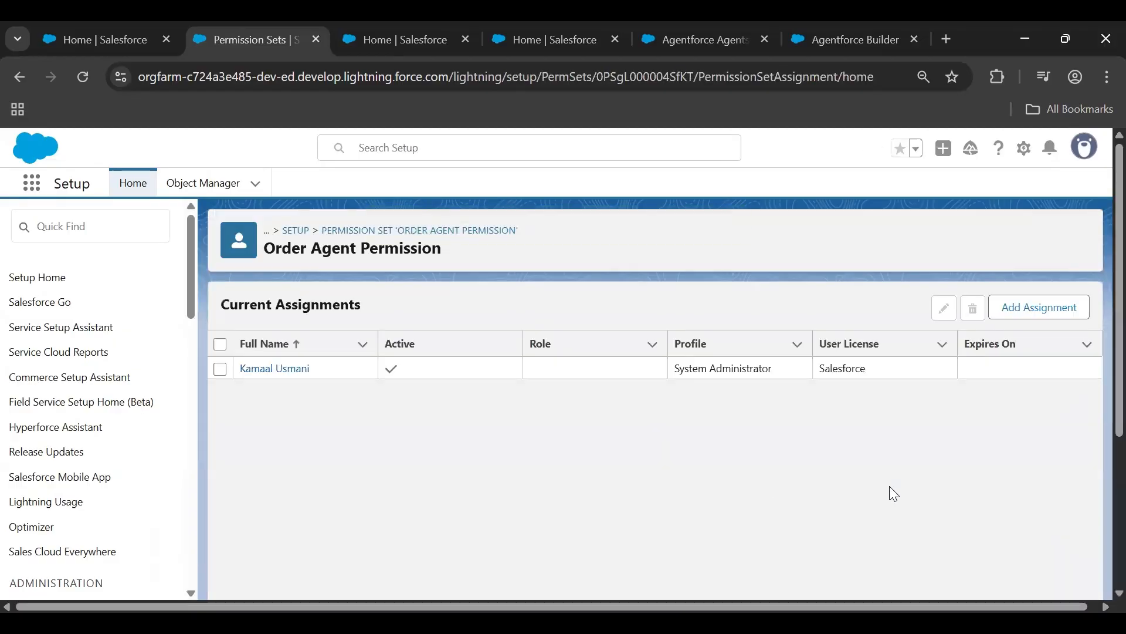
Choose Order Information Employee Agent as the active agent in the Agentforce chat on the Sales home page
{"action": "left_click", "coordinate": [415, 28]}
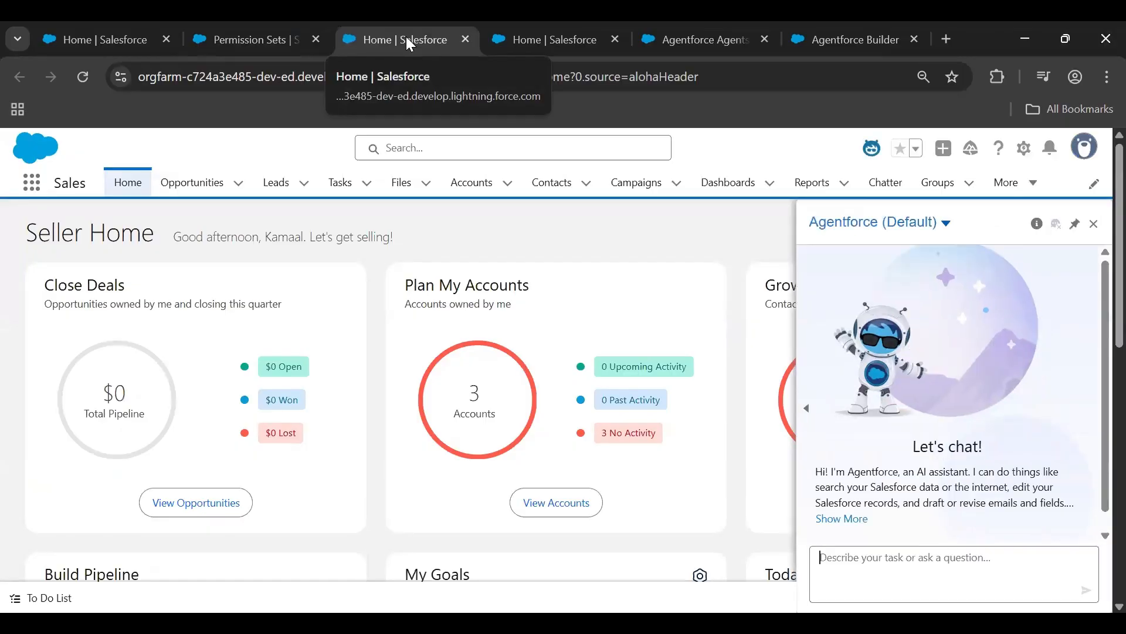
{"action": "left_click", "coordinate": [944, 226]}
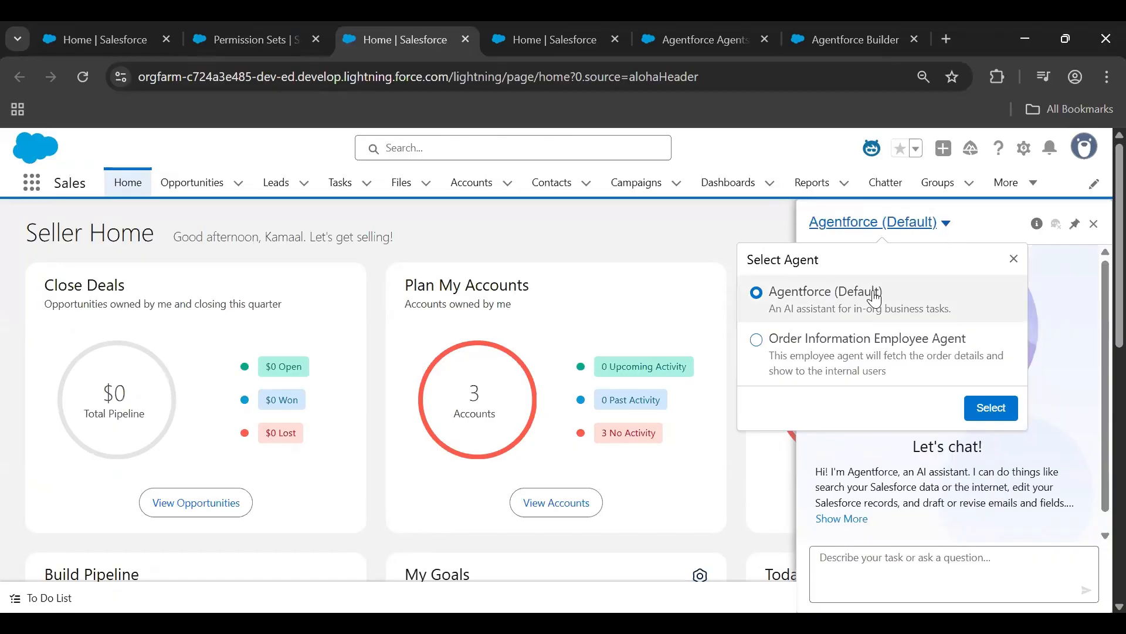
{"action": "left_click", "coordinate": [780, 352]}
{"action": "left_click", "coordinate": [988, 409]}
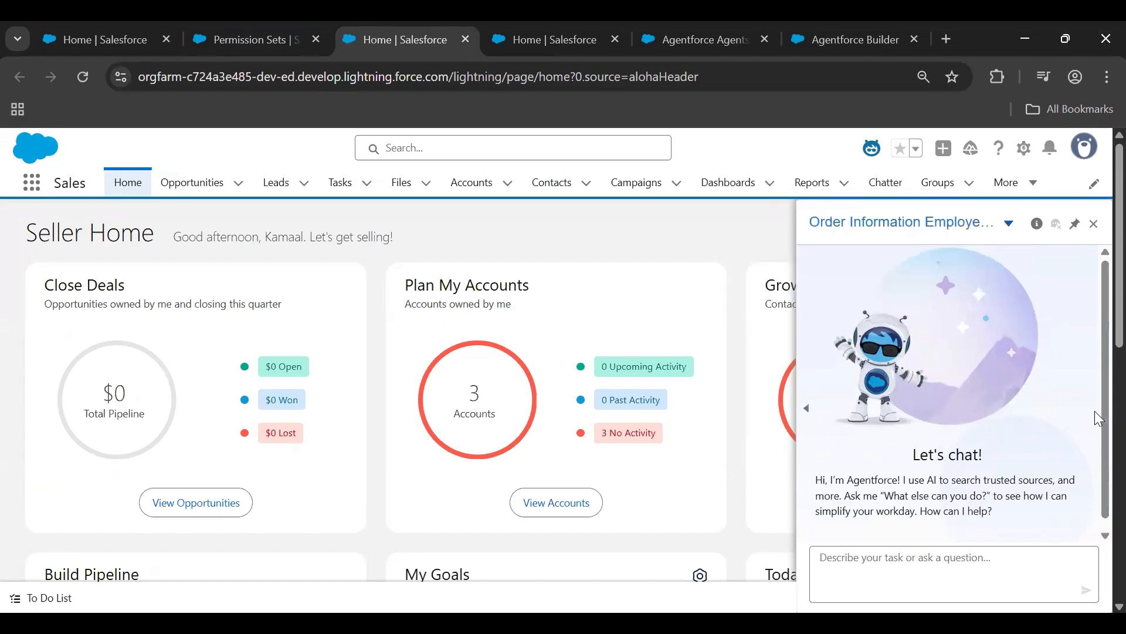
Send the greeting "Hi" to the Order Information Employee Agent
{"action": "left_click", "coordinate": [979, 559]}
{"action": "type", "text": "Hi"}
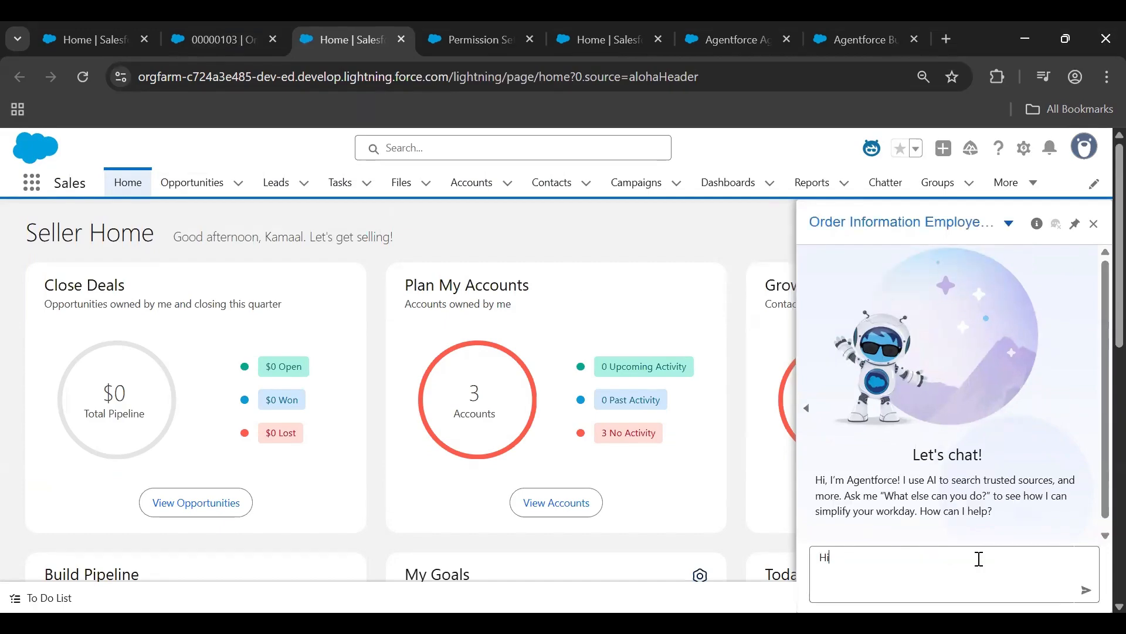
{"action": "key", "text": "Return"}
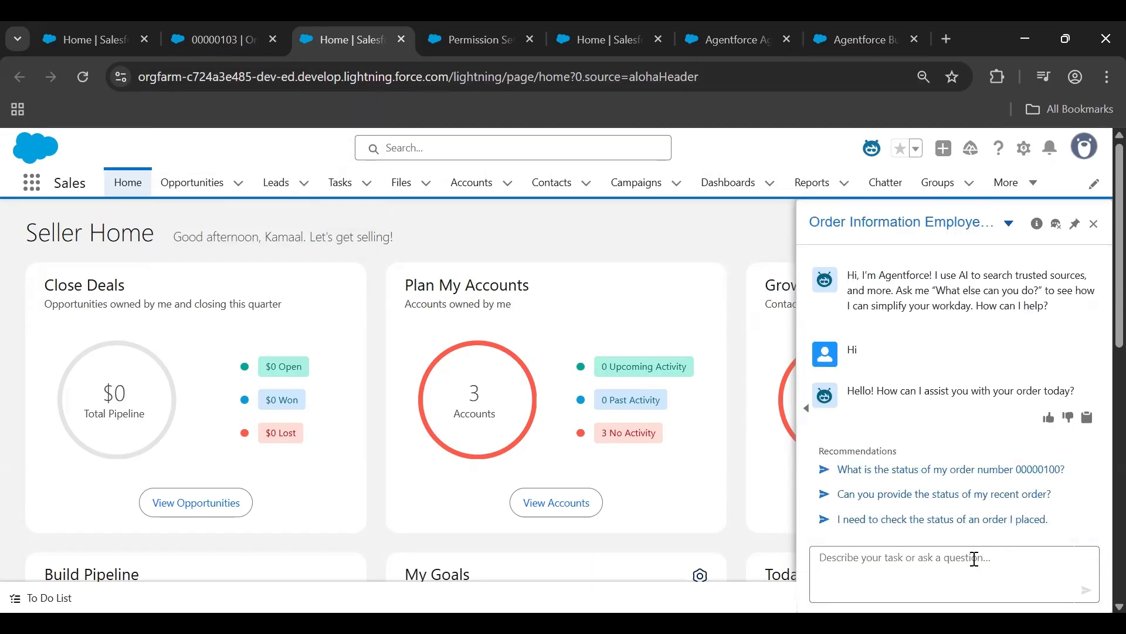
Ask the agent "what is the status of order number" followed by the order number copied from the open order record
{"action": "left_click", "coordinate": [974, 558]}
{"action": "type", "text": "what is the status of order number"}
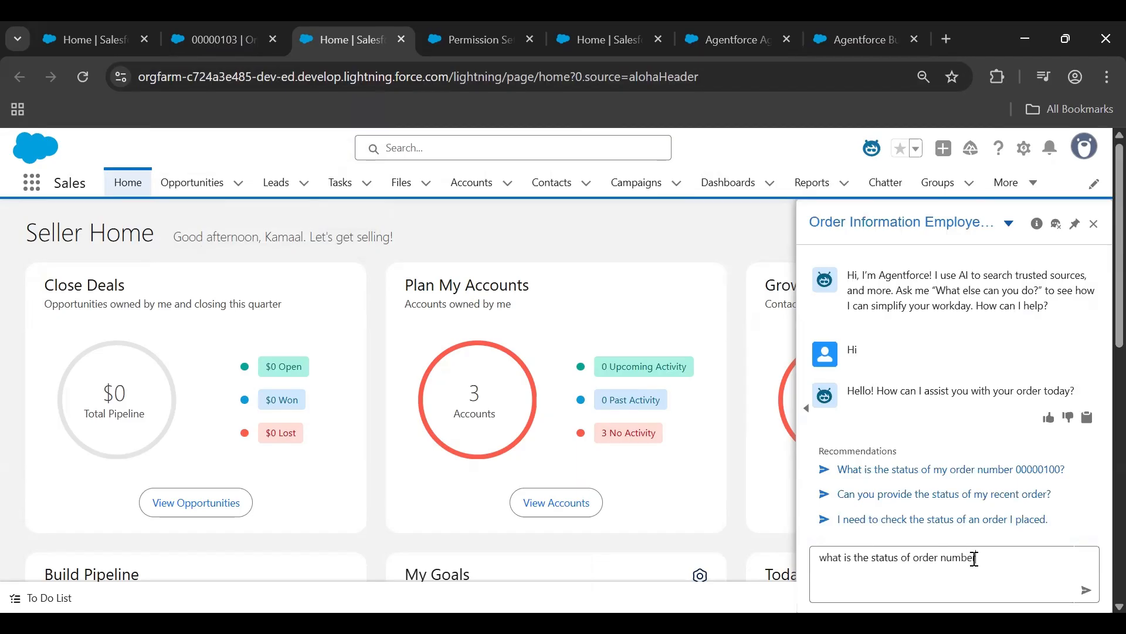
{"action": "left_click", "coordinate": [234, 22]}
{"action": "left_click_drag", "start_coordinate": [55, 230], "coordinate": [135, 233]}
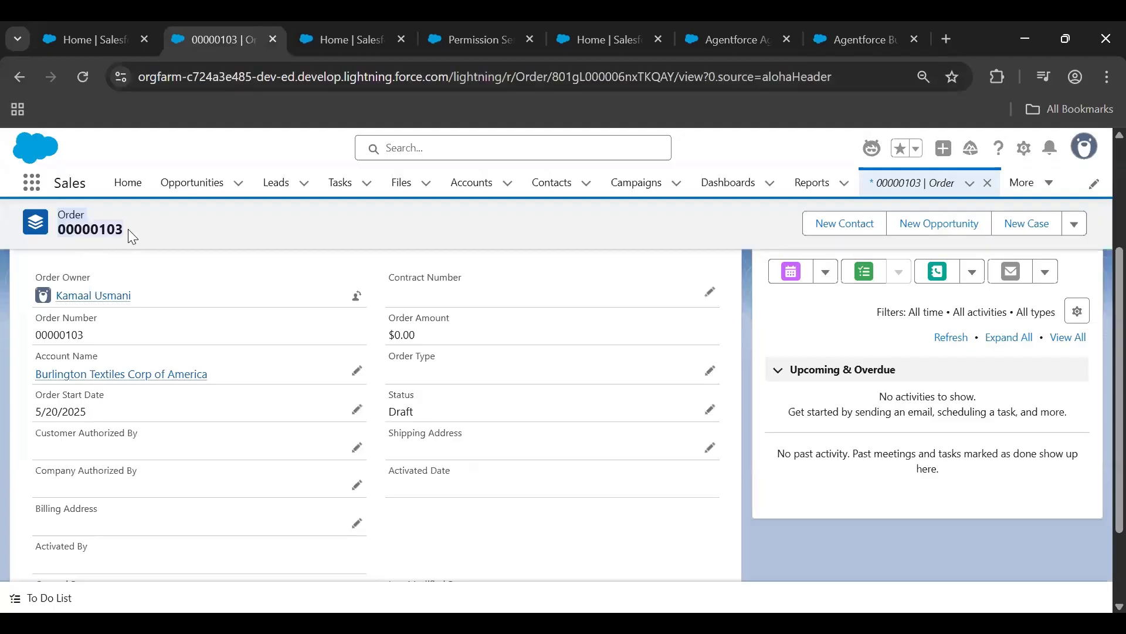
{"action": "left_click_drag", "start_coordinate": [87, 335], "coordinate": [37, 340]}
{"action": "key", "text": "ctrl+c"}
{"action": "left_click", "coordinate": [350, 39]}
{"action": "left_click", "coordinate": [994, 560]}
{"action": "key", "text": "ctrl+v"}
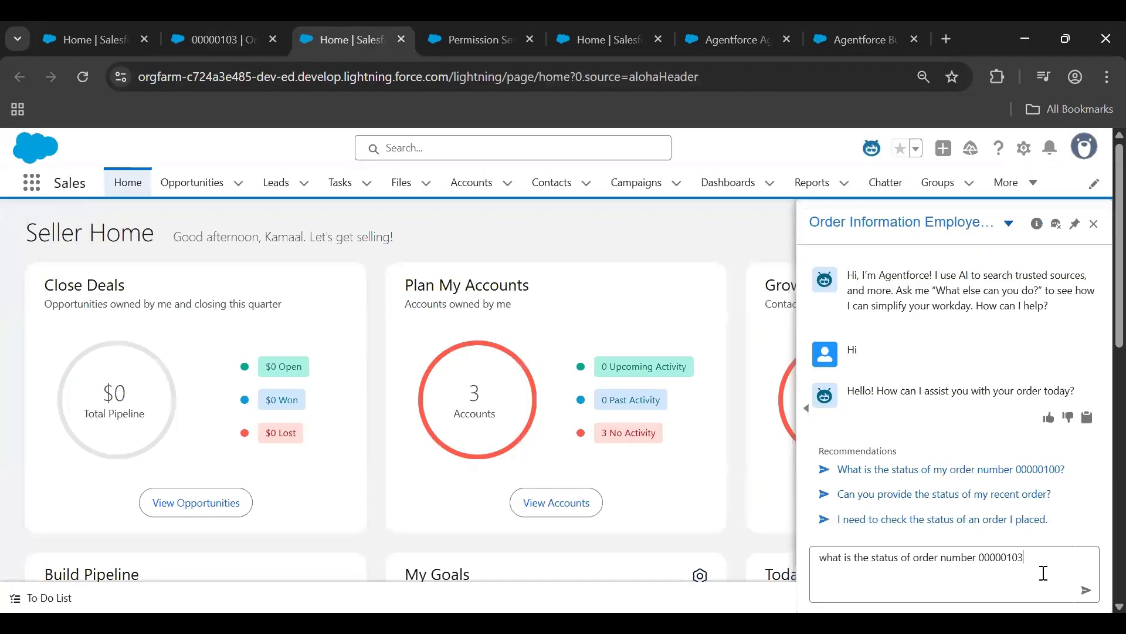
{"action": "key", "text": "Return"}
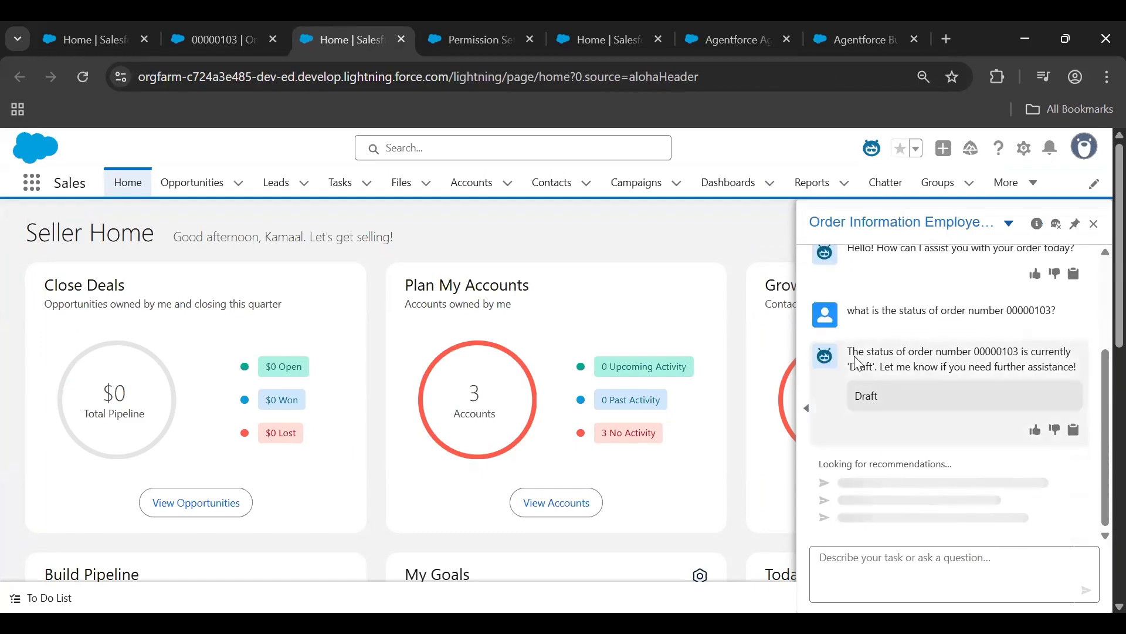
Compare the status in the agent's reply with the Status field on the order record
{"action": "left_click_drag", "start_coordinate": [852, 343], "coordinate": [886, 391]}
{"action": "left_click", "coordinate": [893, 388]}
{"action": "left_click", "coordinate": [220, 27]}
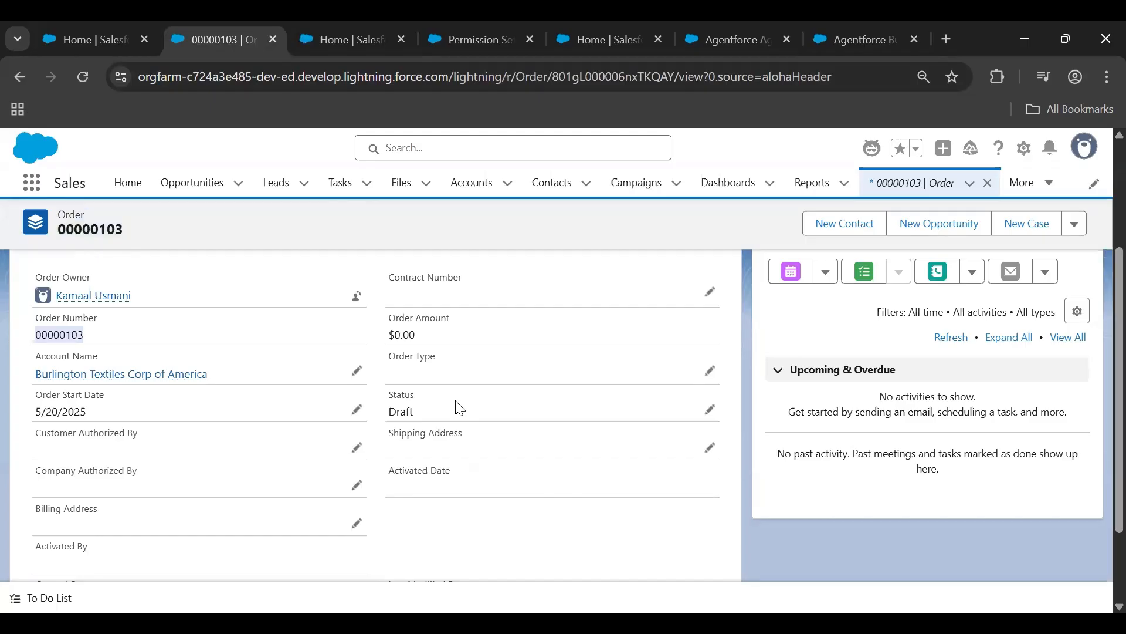
Review the permission set's current assignments, then return to the agent chat and widen it
{"action": "left_click", "coordinate": [483, 25]}
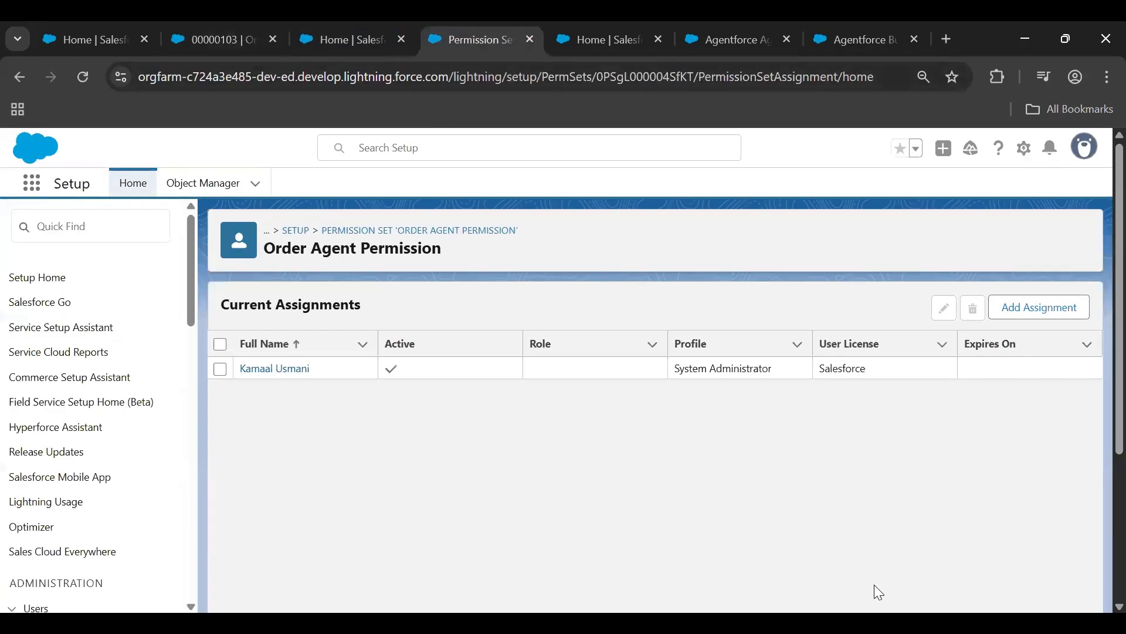
{"action": "left_click", "coordinate": [350, 27]}
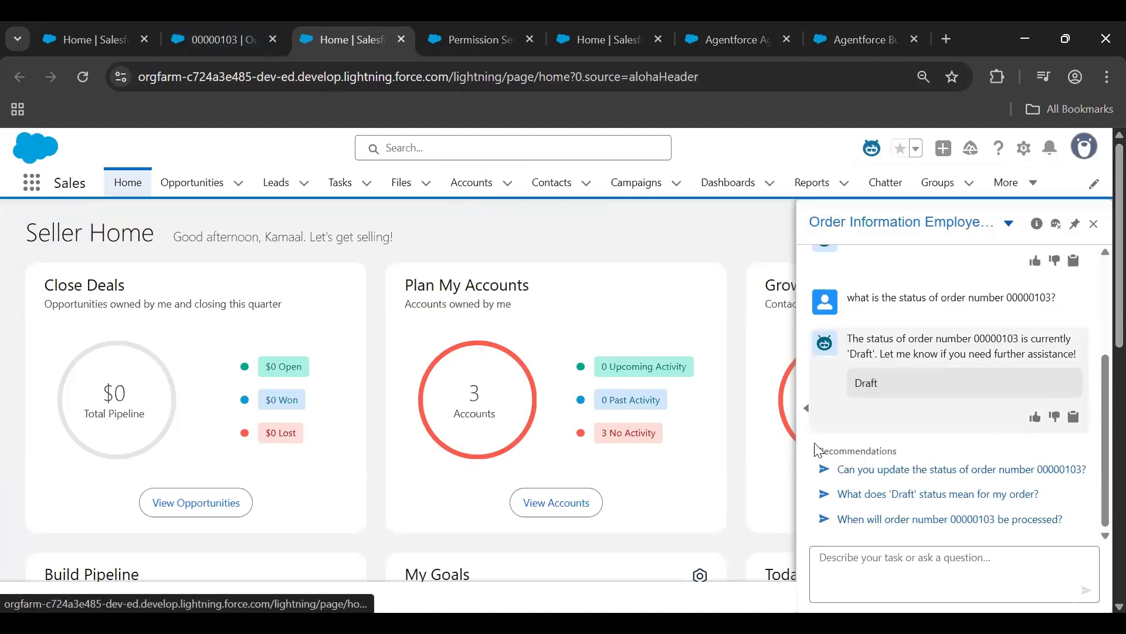
{"action": "left_click", "coordinate": [807, 409]}
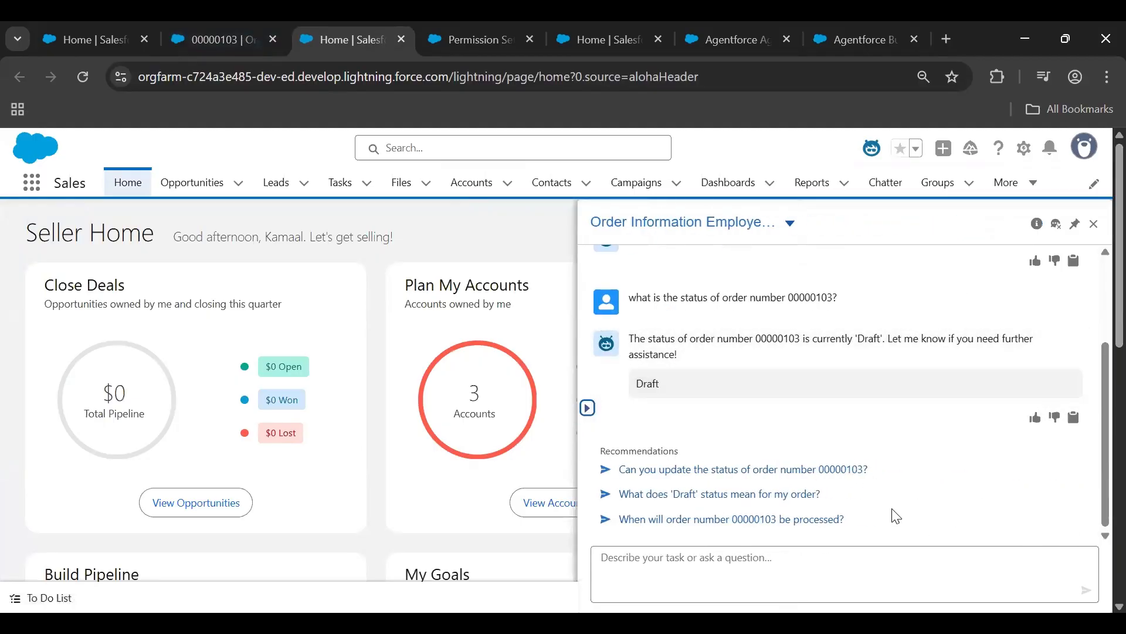